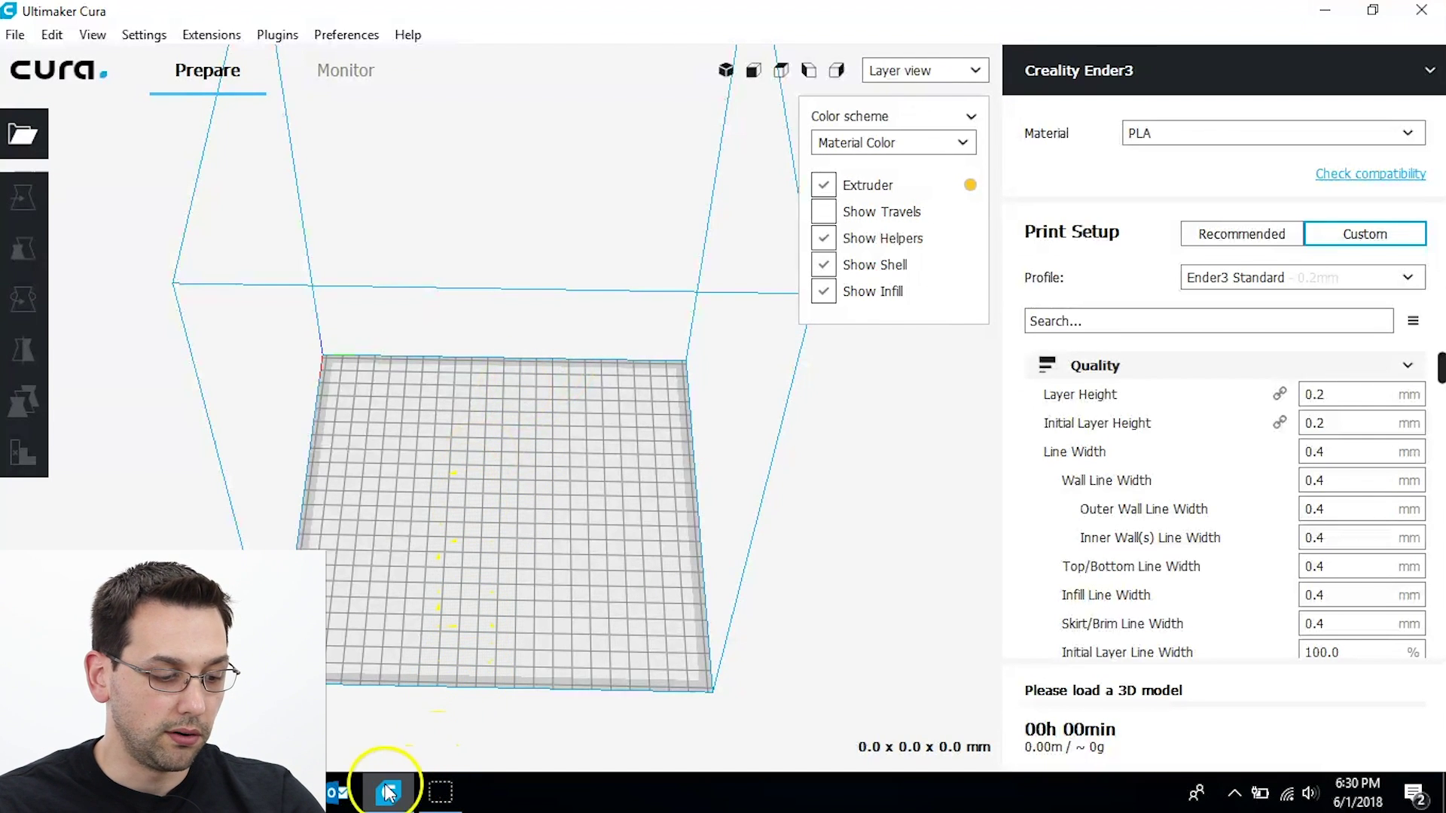
Step: Load the Julia_Vase_002_-_Flow_-_Solid model from Downloads onto the Ender 3 plate
left_click(286, 793)
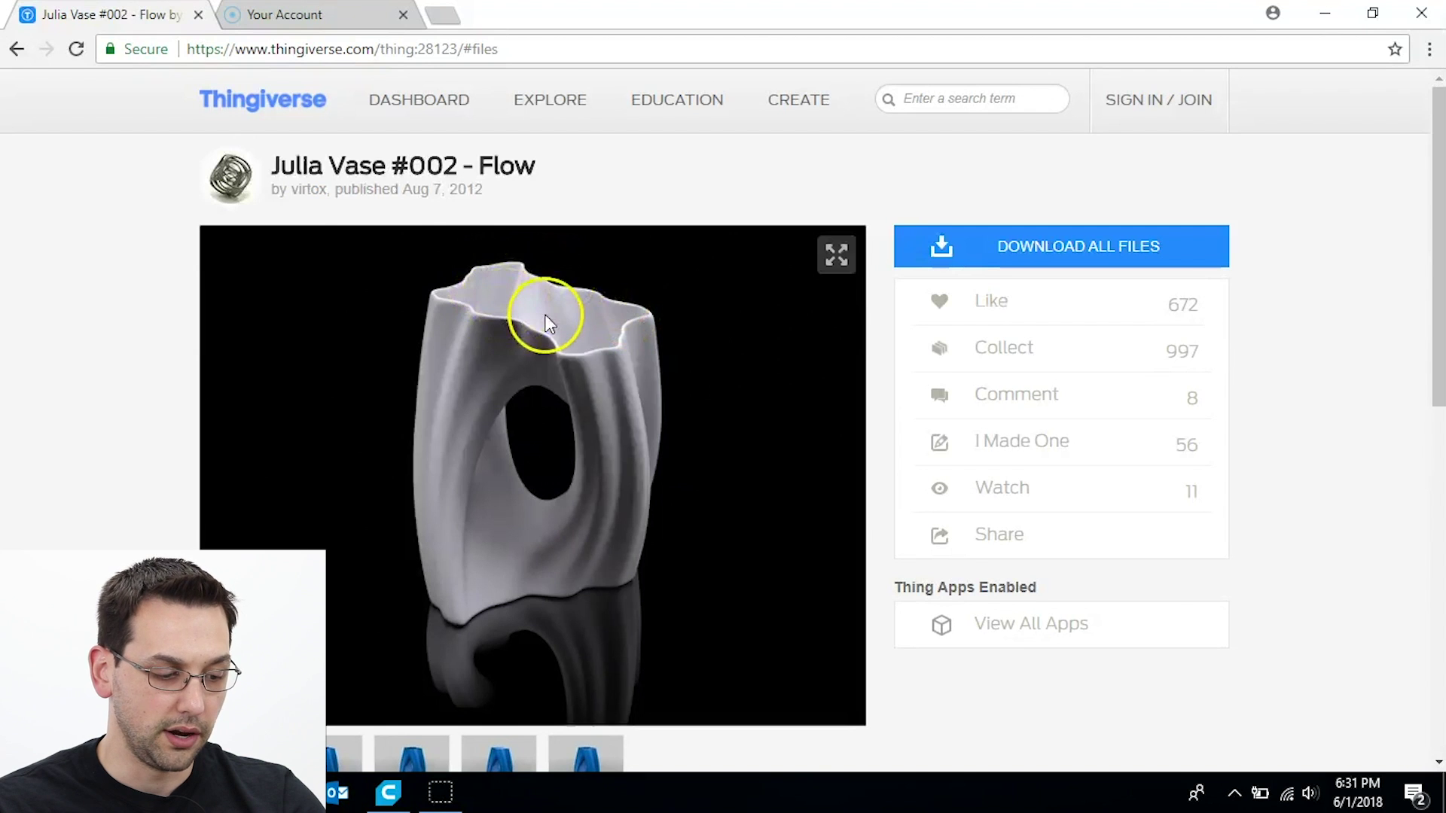
left_click(387, 784)
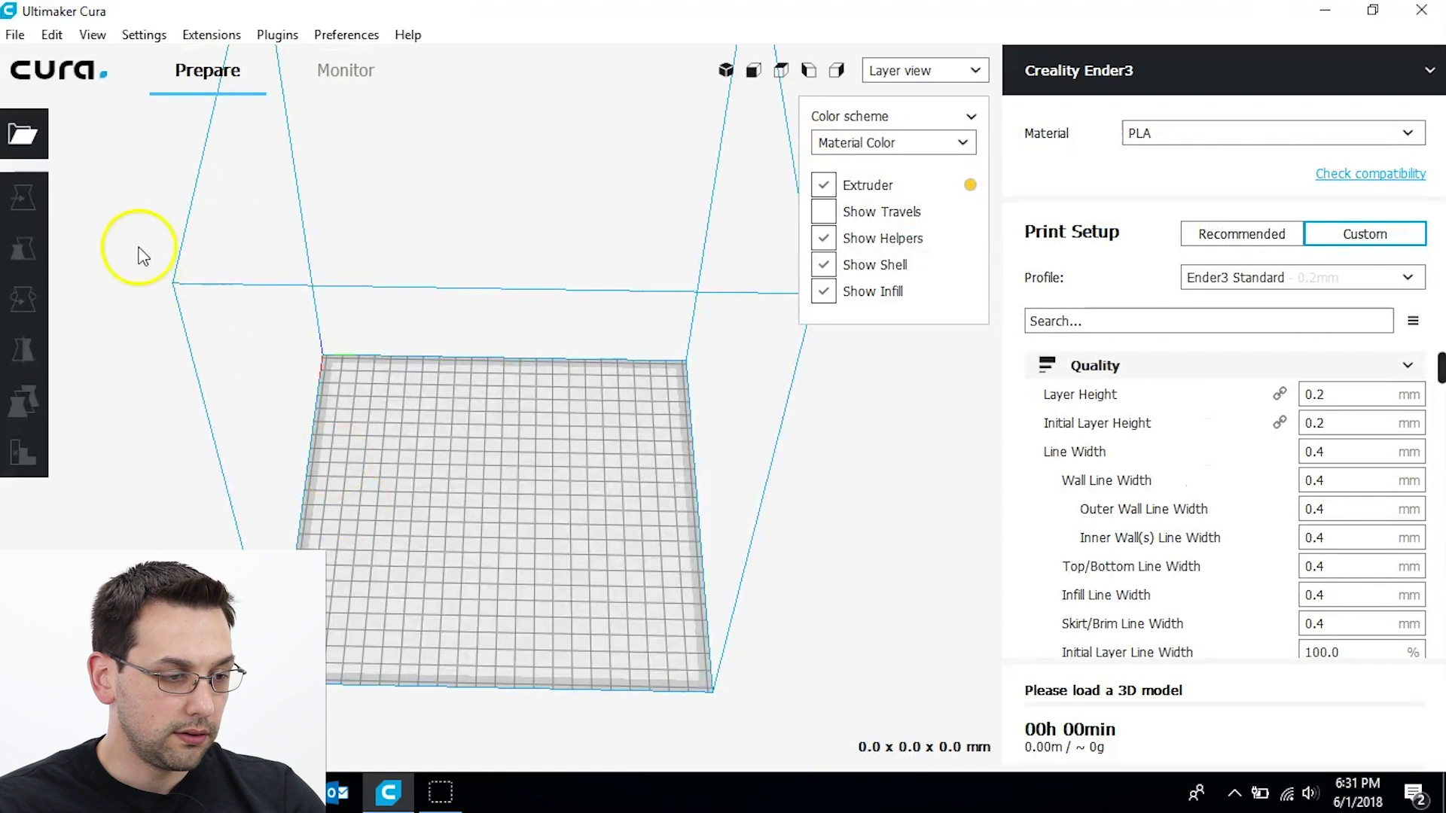
left_click(25, 135)
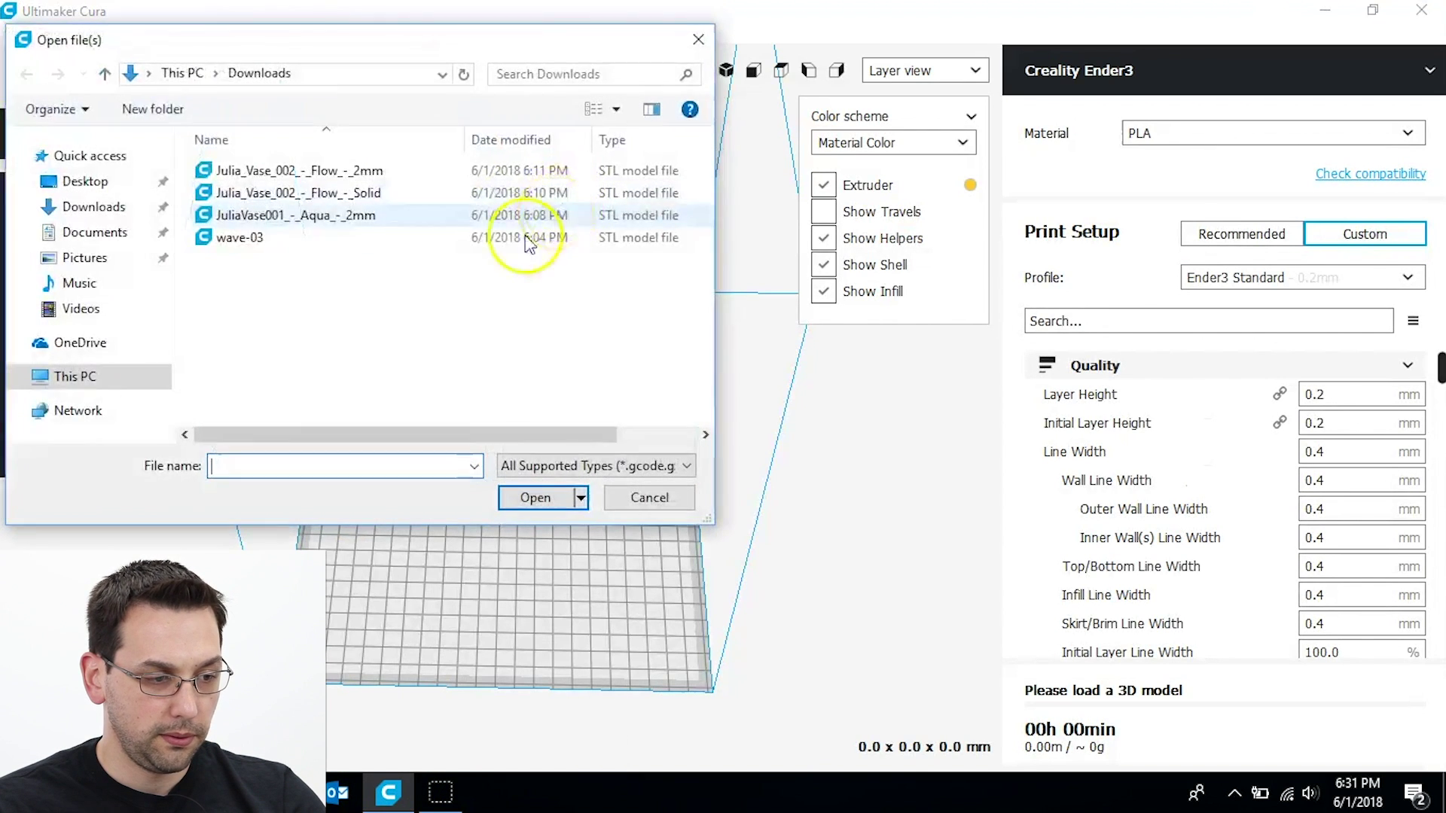
left_click(330, 193)
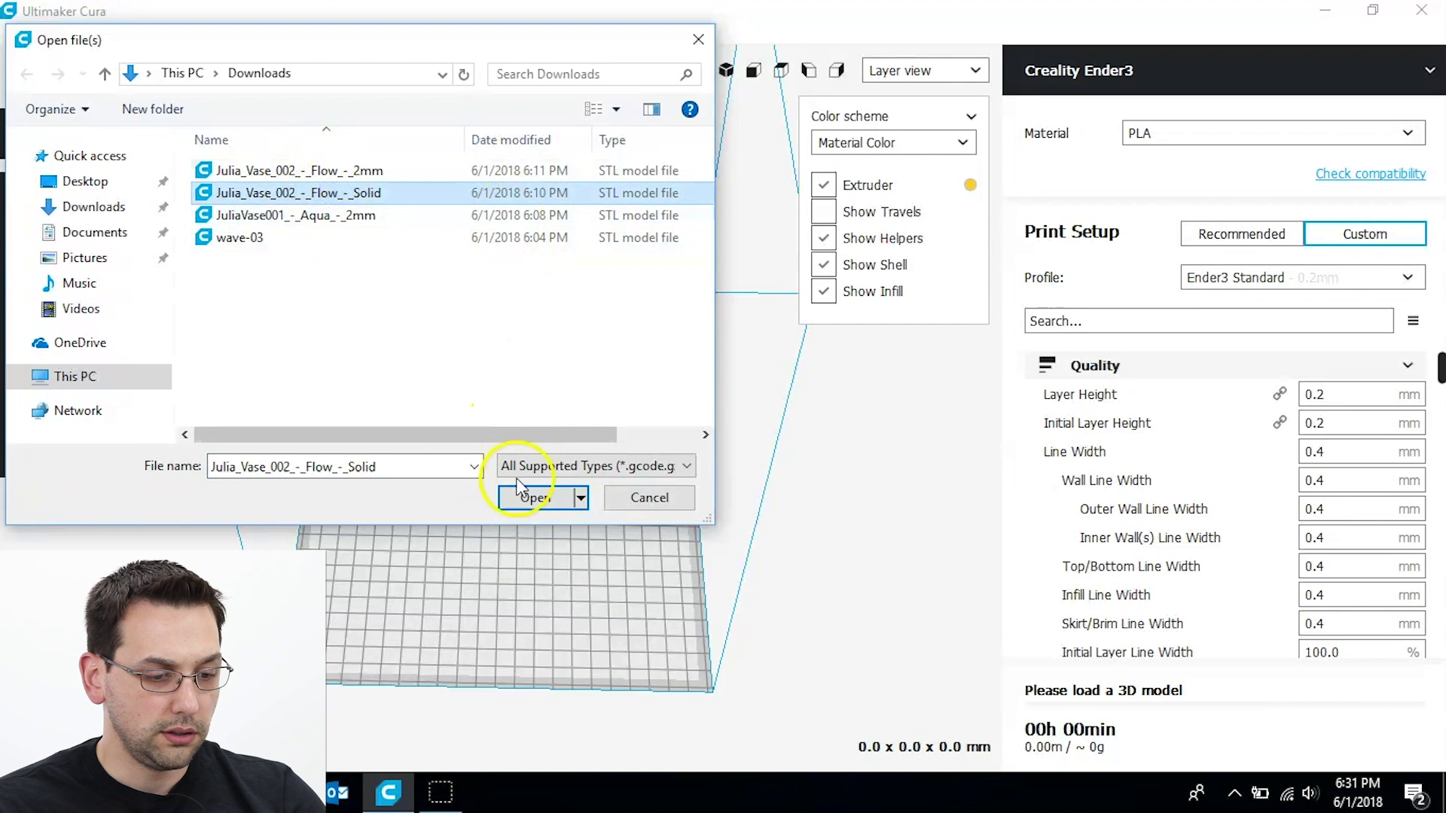
left_click(536, 500)
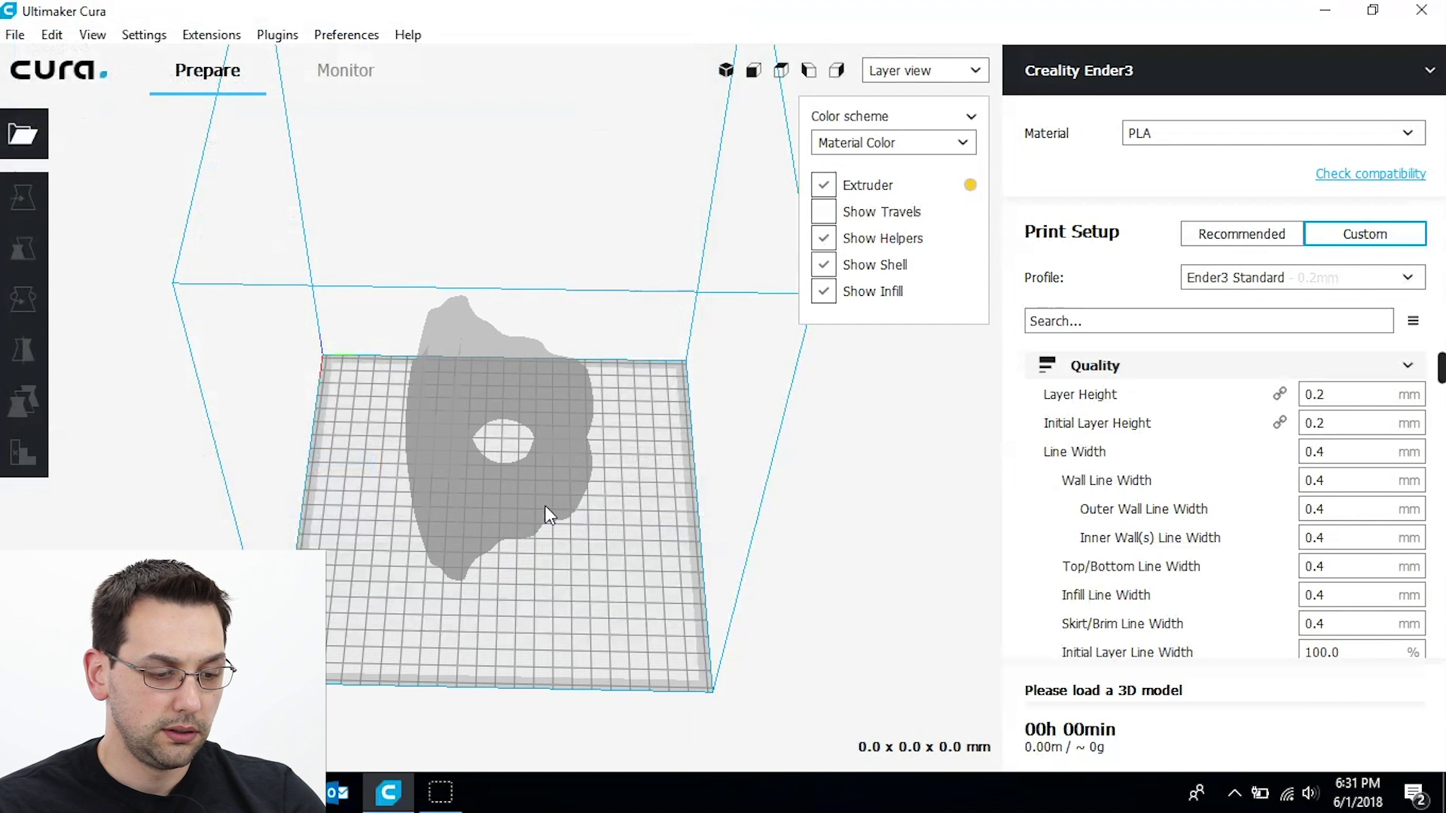
Step: Show the vase in Solid view and orbit to a low side angle
left_click(913, 68)
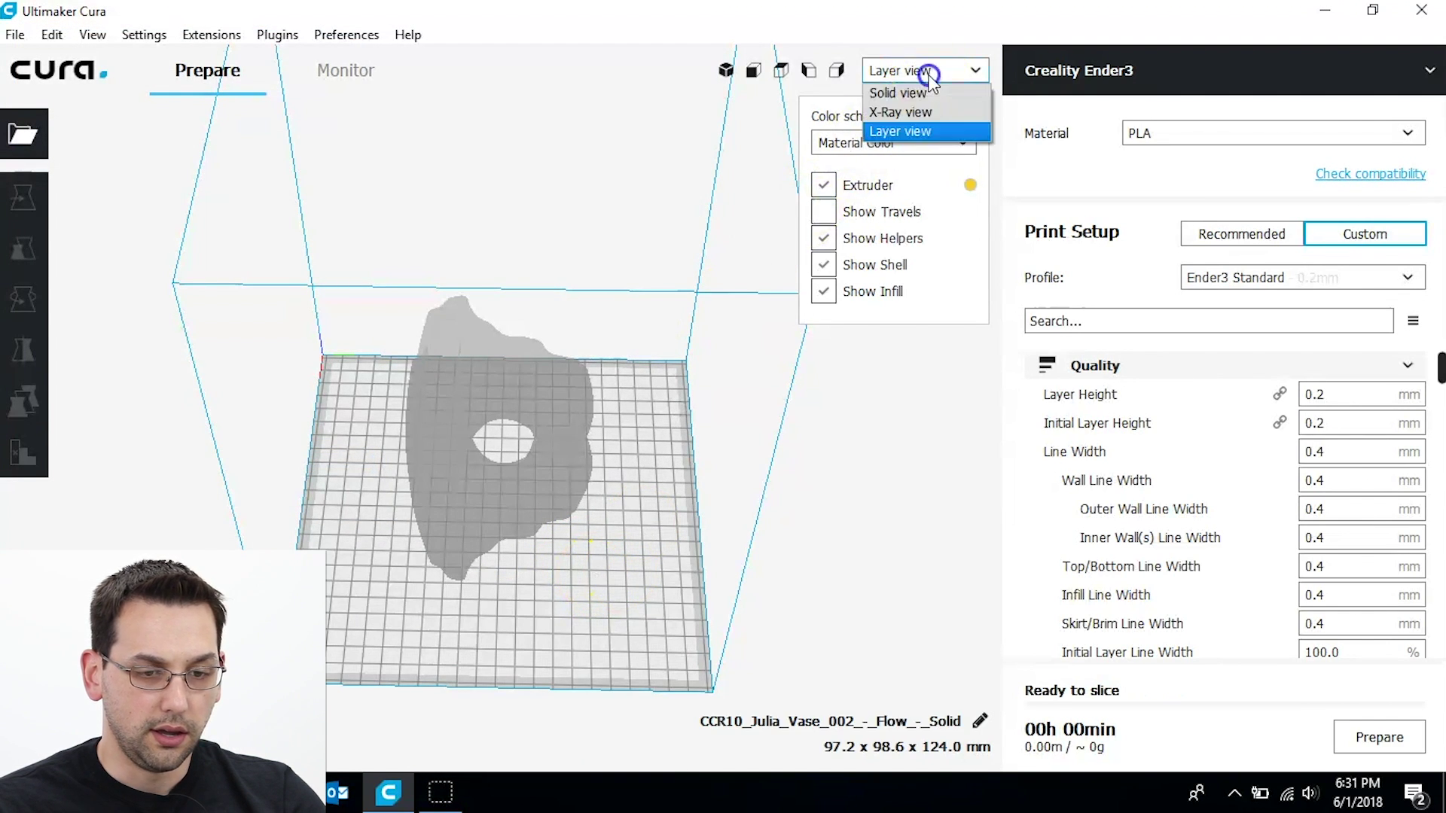
left_click(906, 94)
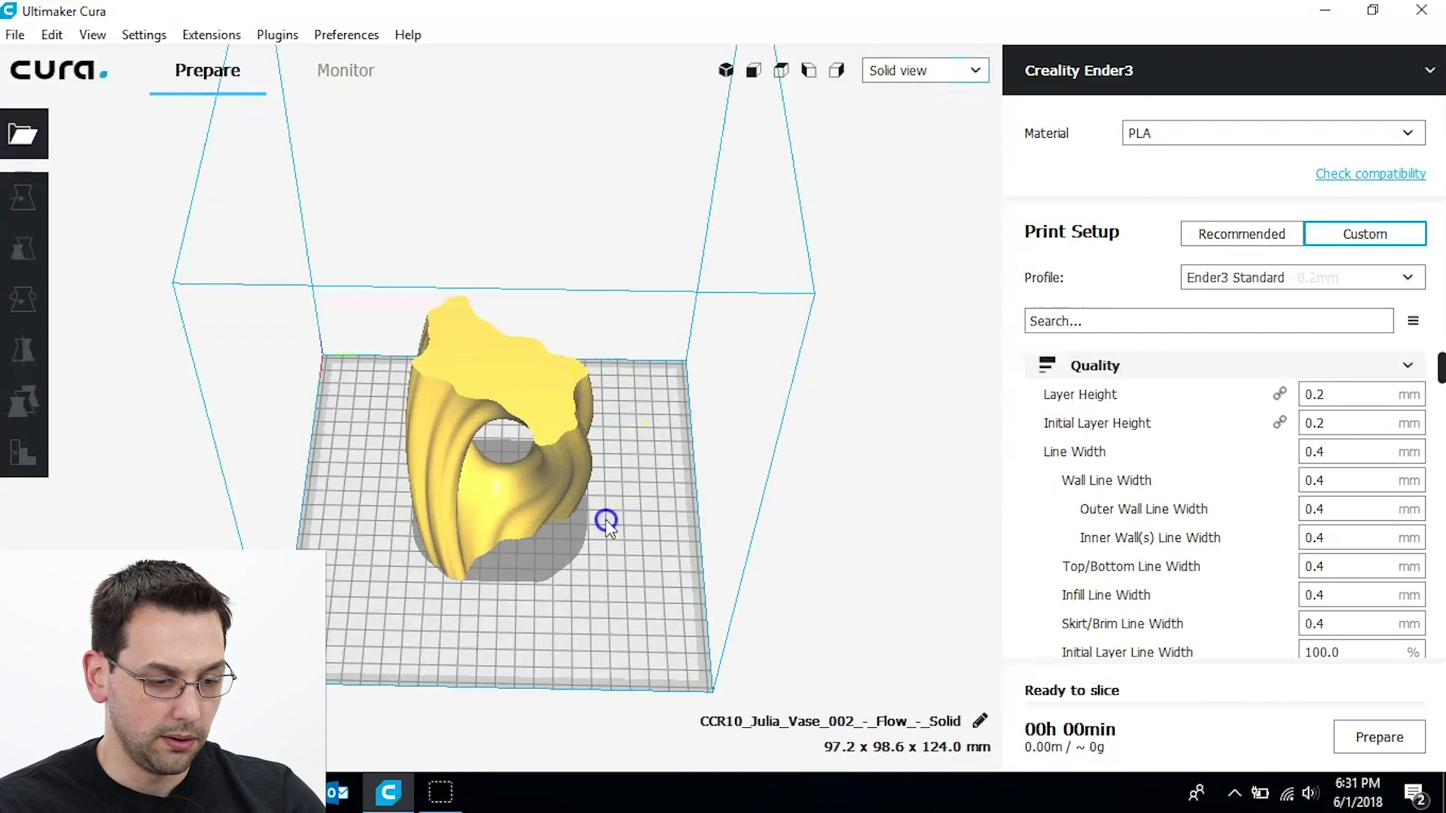
right_click_drag(623, 467, 778, 494)
left_click(1276, 350)
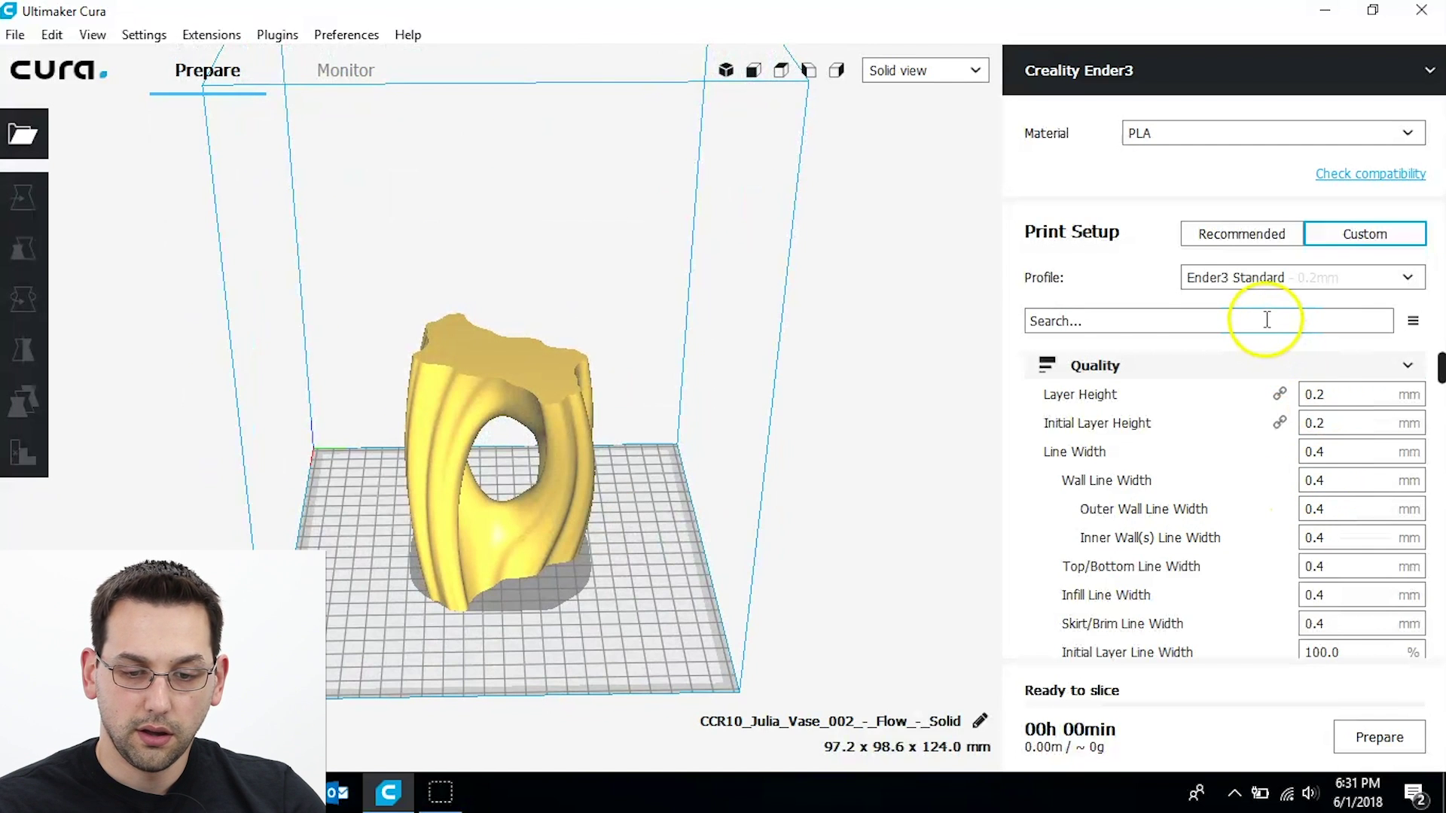
Step: Make every print setting visible with Check all in Setting Visibility, then close preferences
left_click(1268, 319)
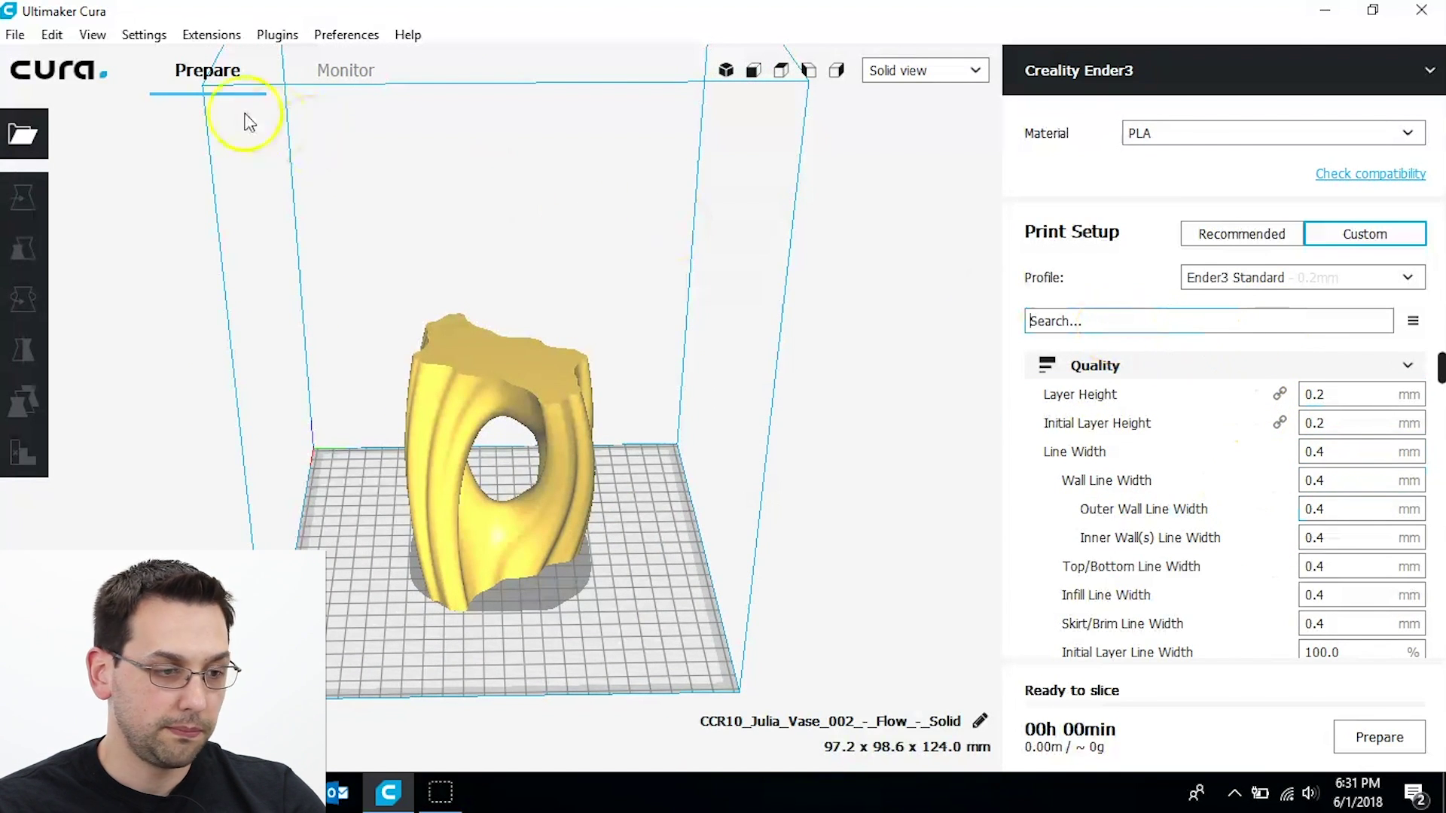
left_click(143, 35)
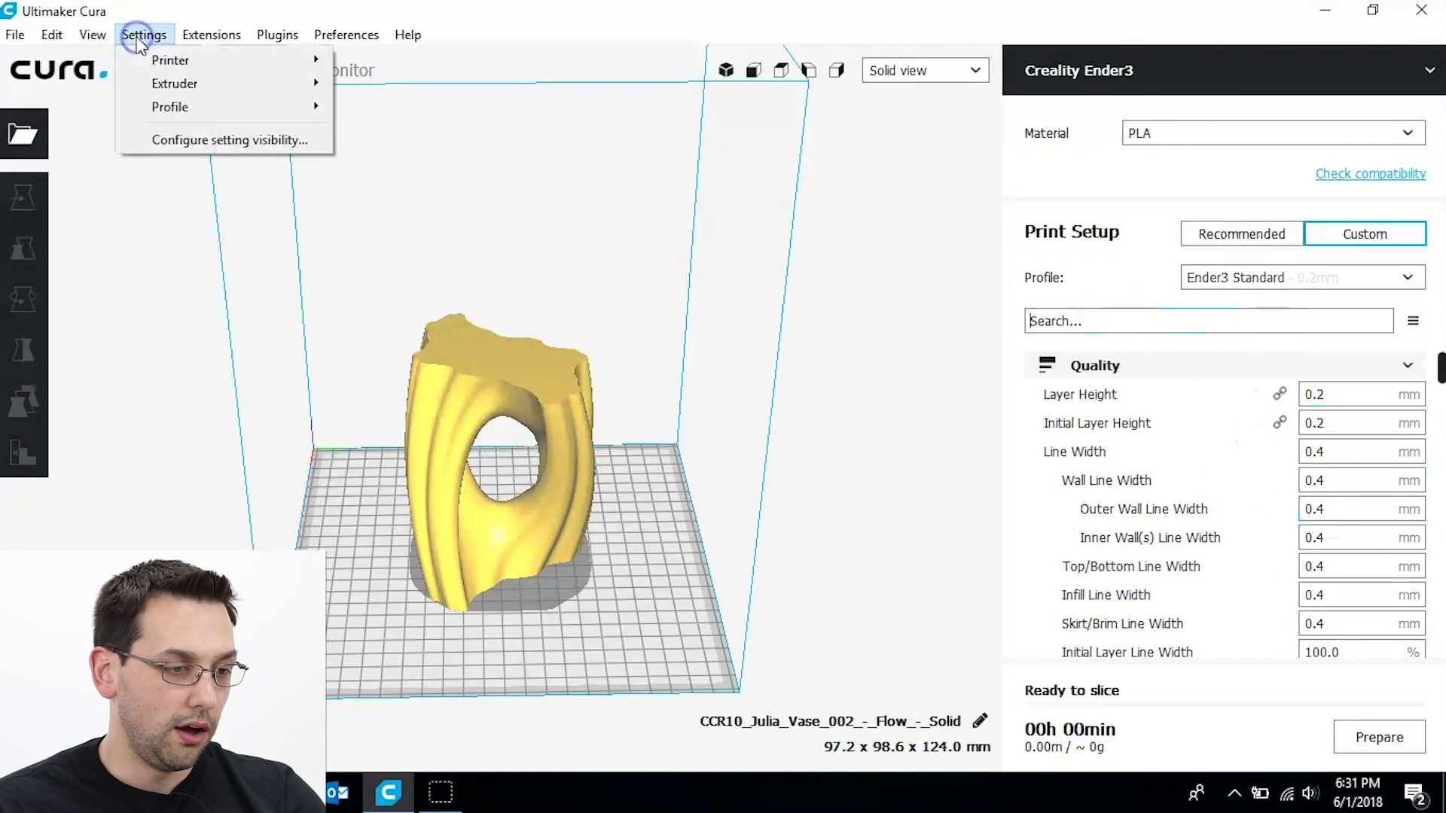
left_click(200, 140)
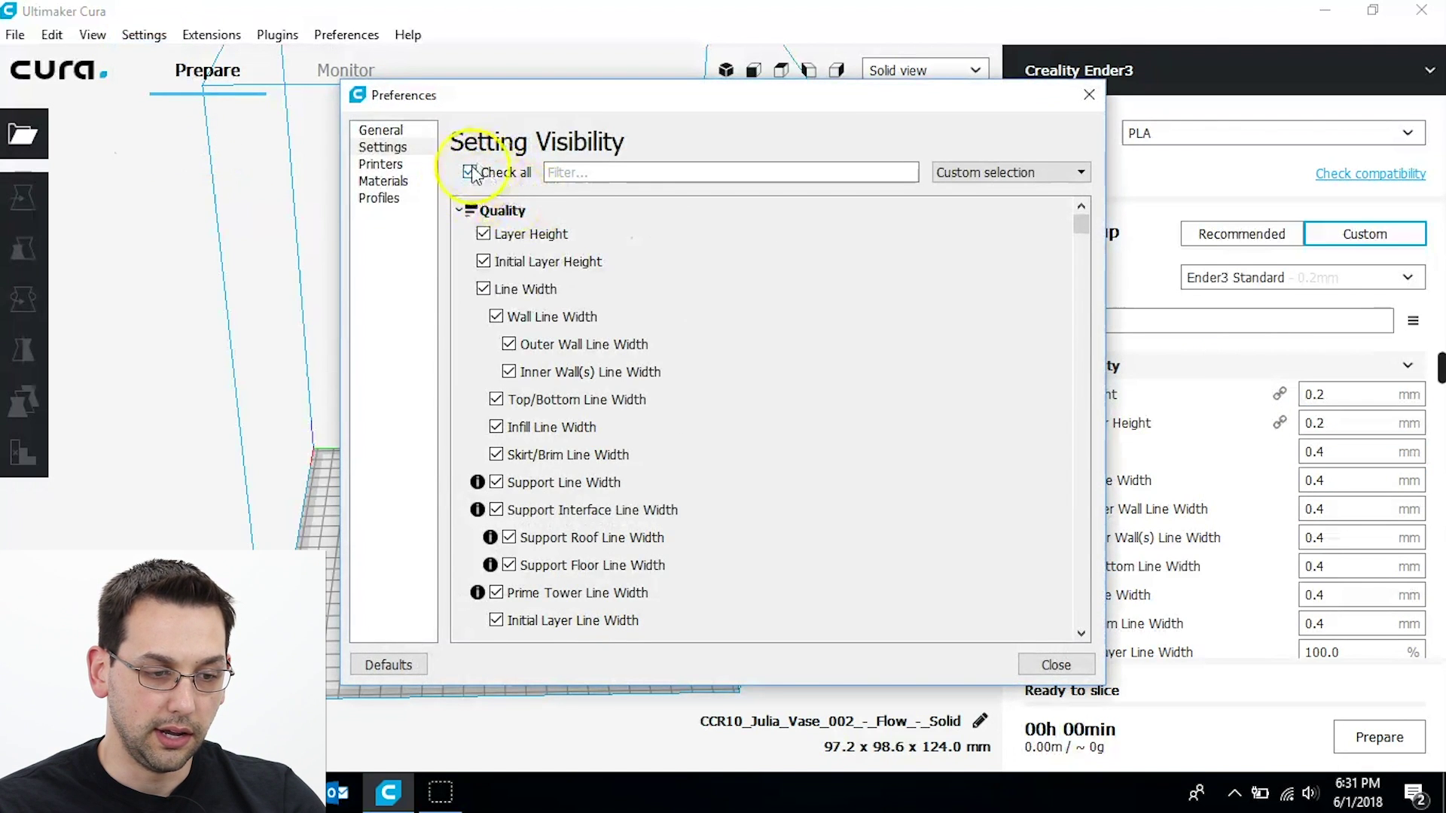
left_click(1062, 668)
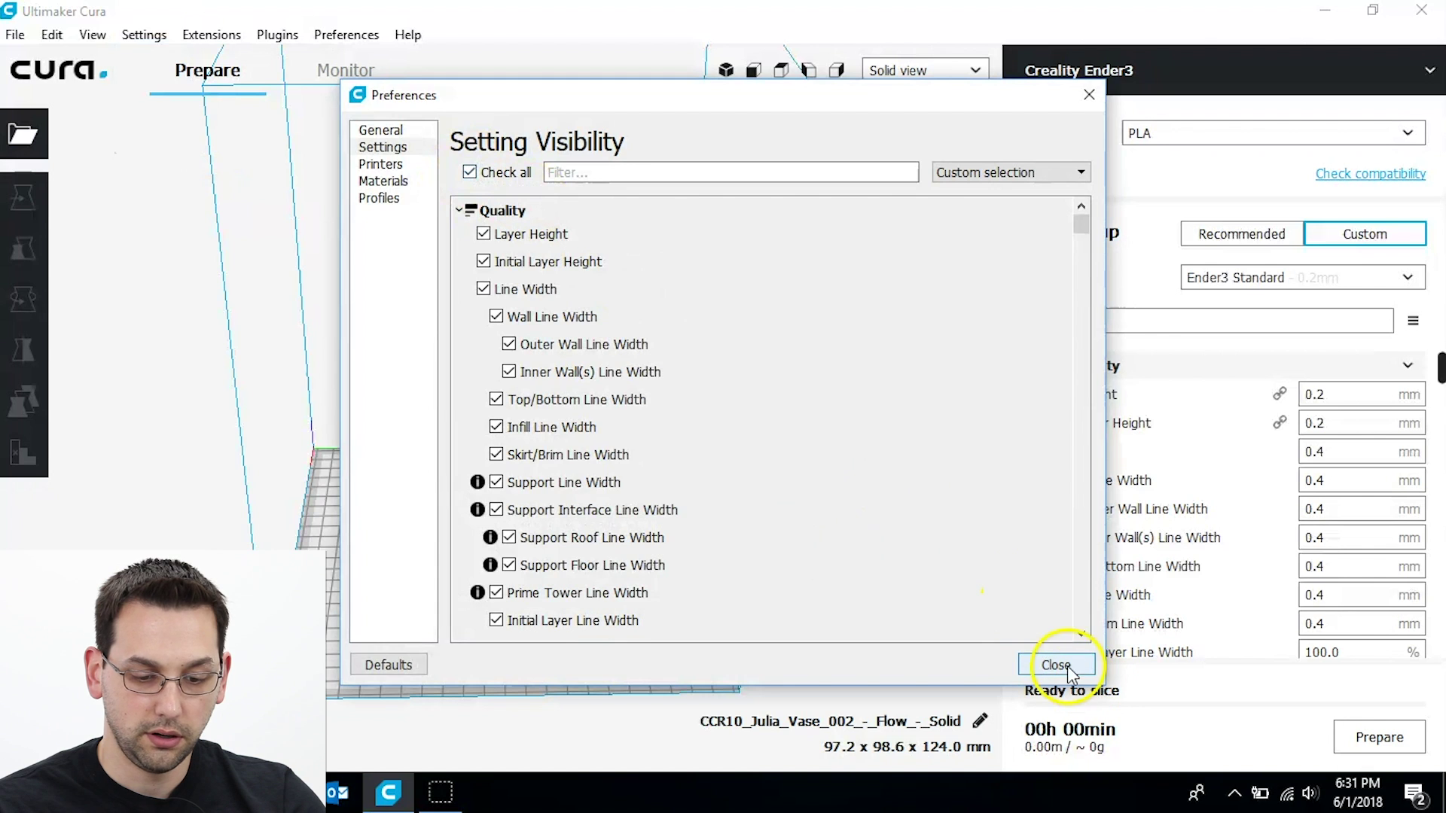
scroll(1416, 354, "down", 10)
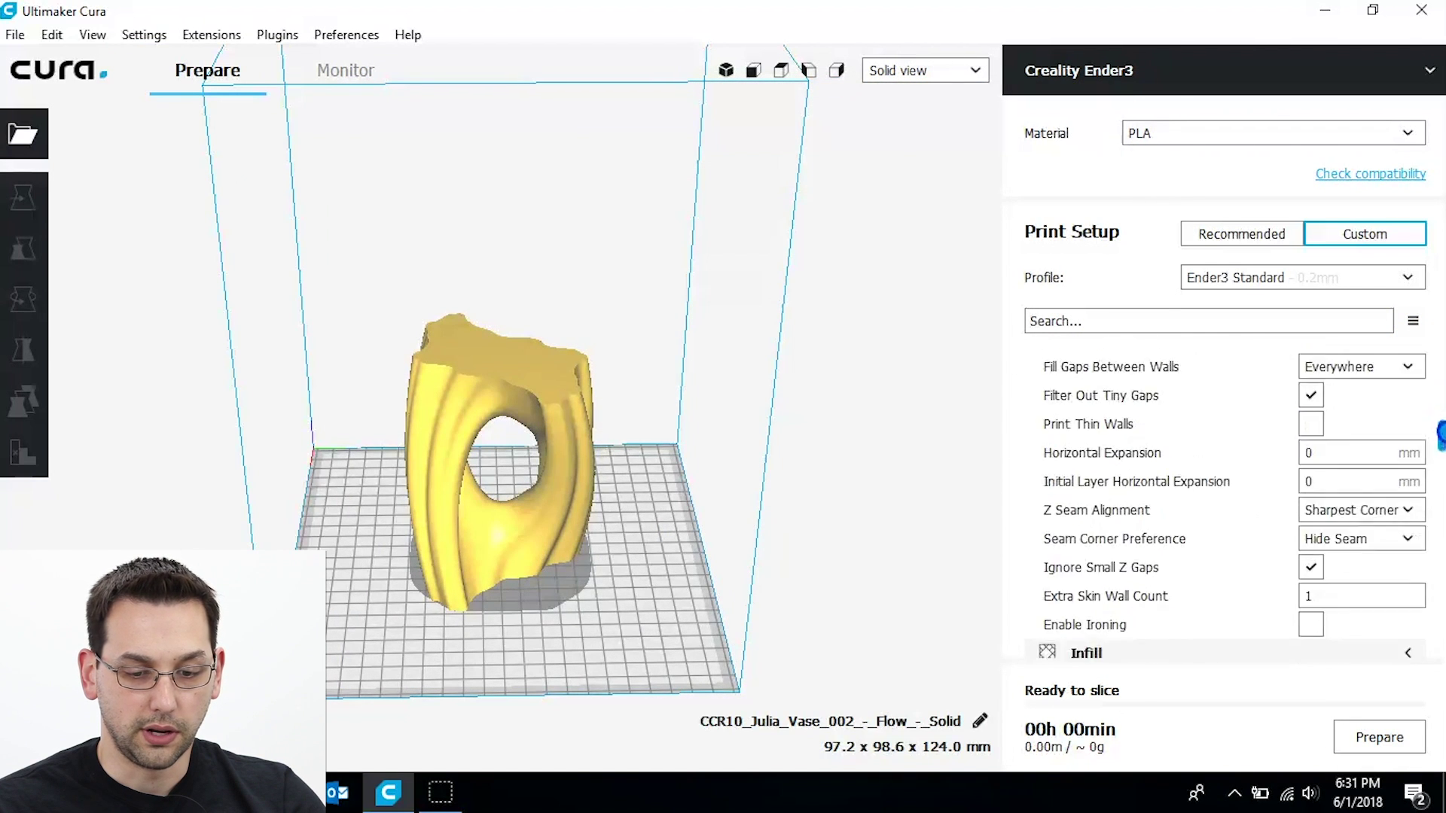
scroll(1355, 350, "up", 10)
left_click(1301, 320)
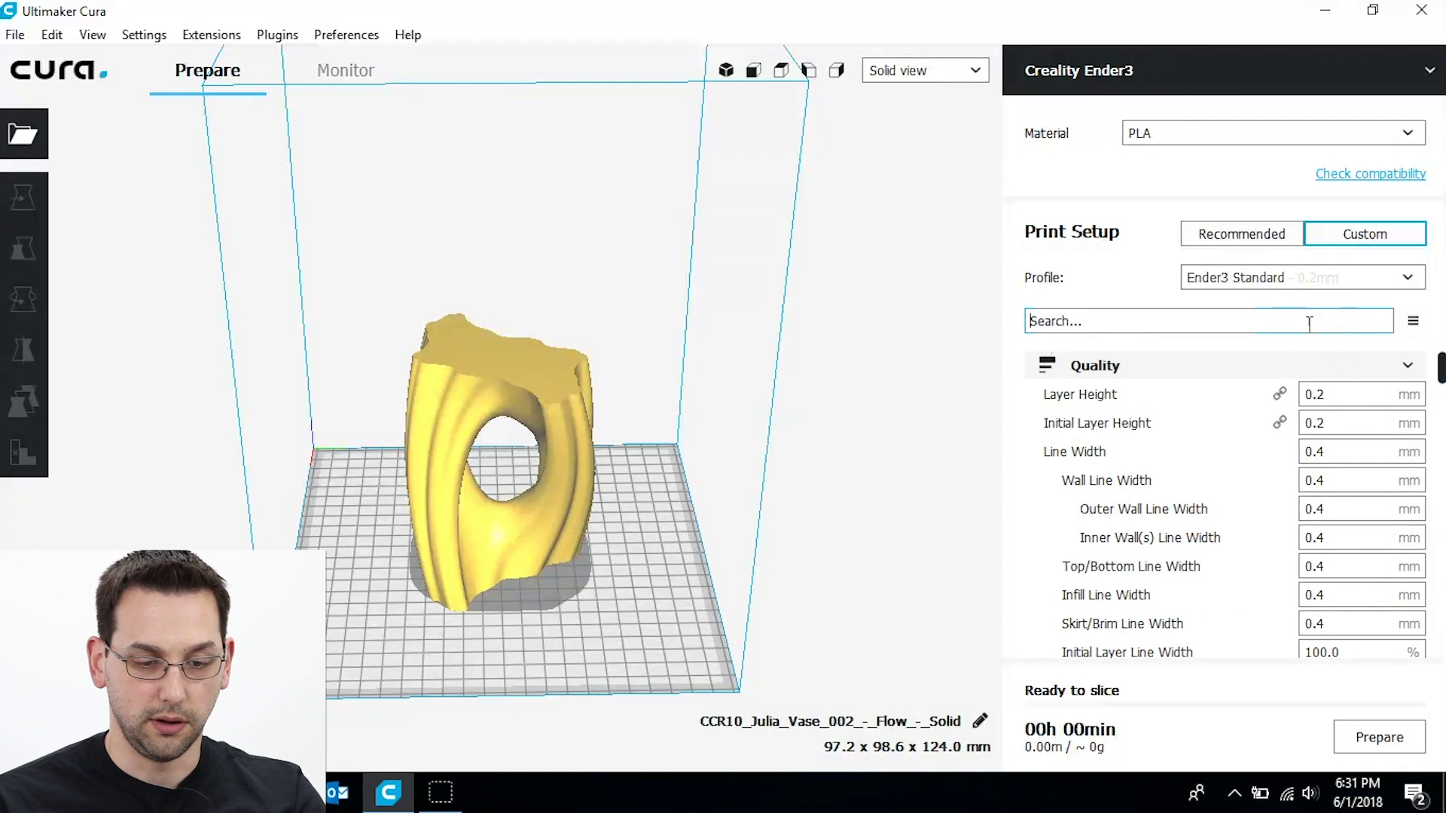
Step: Search the settings for 'speed' and inspect the Retraction Speed value
type("speed")
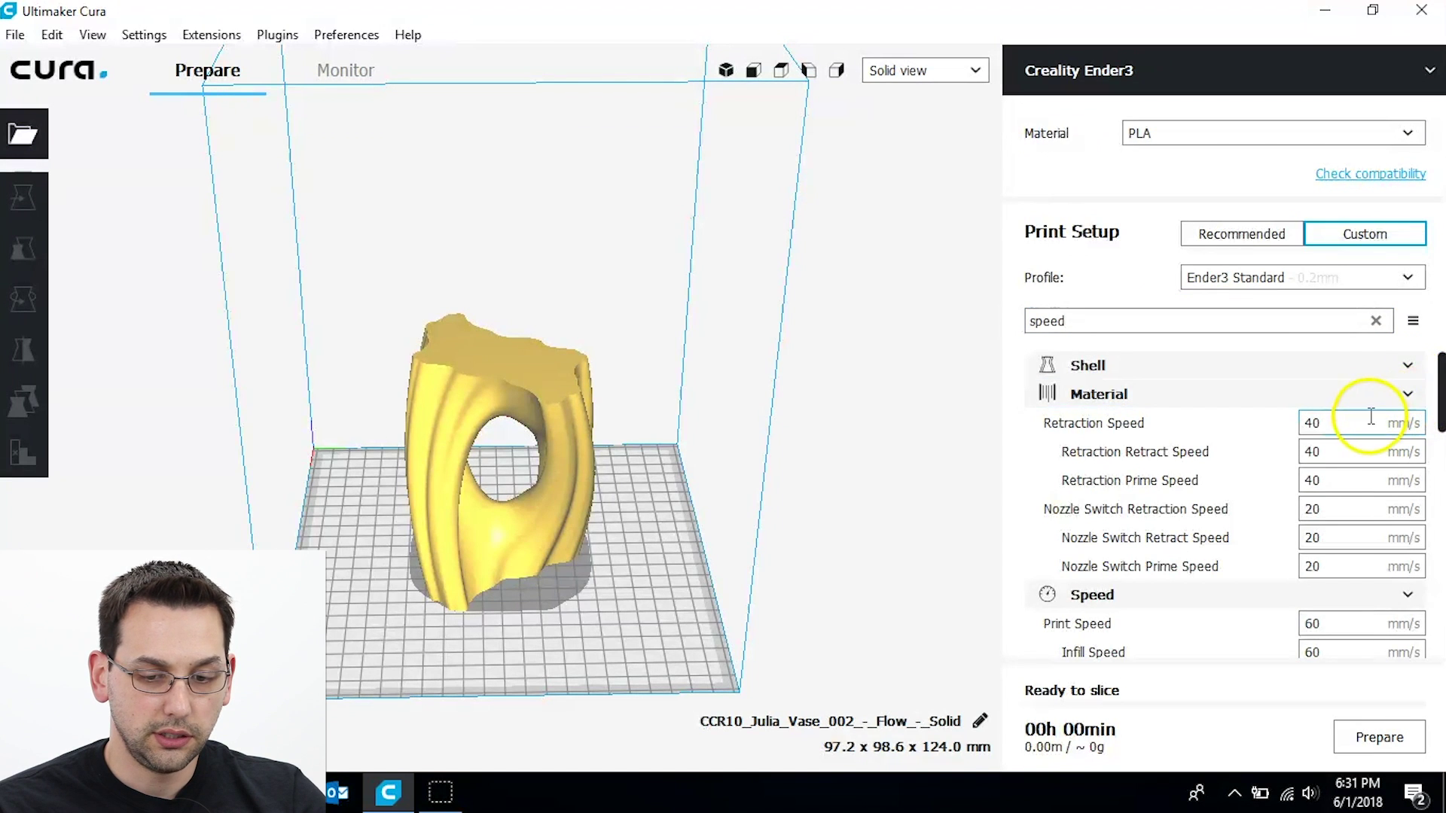
left_click(1314, 422)
scroll(1439, 382, "down", 2)
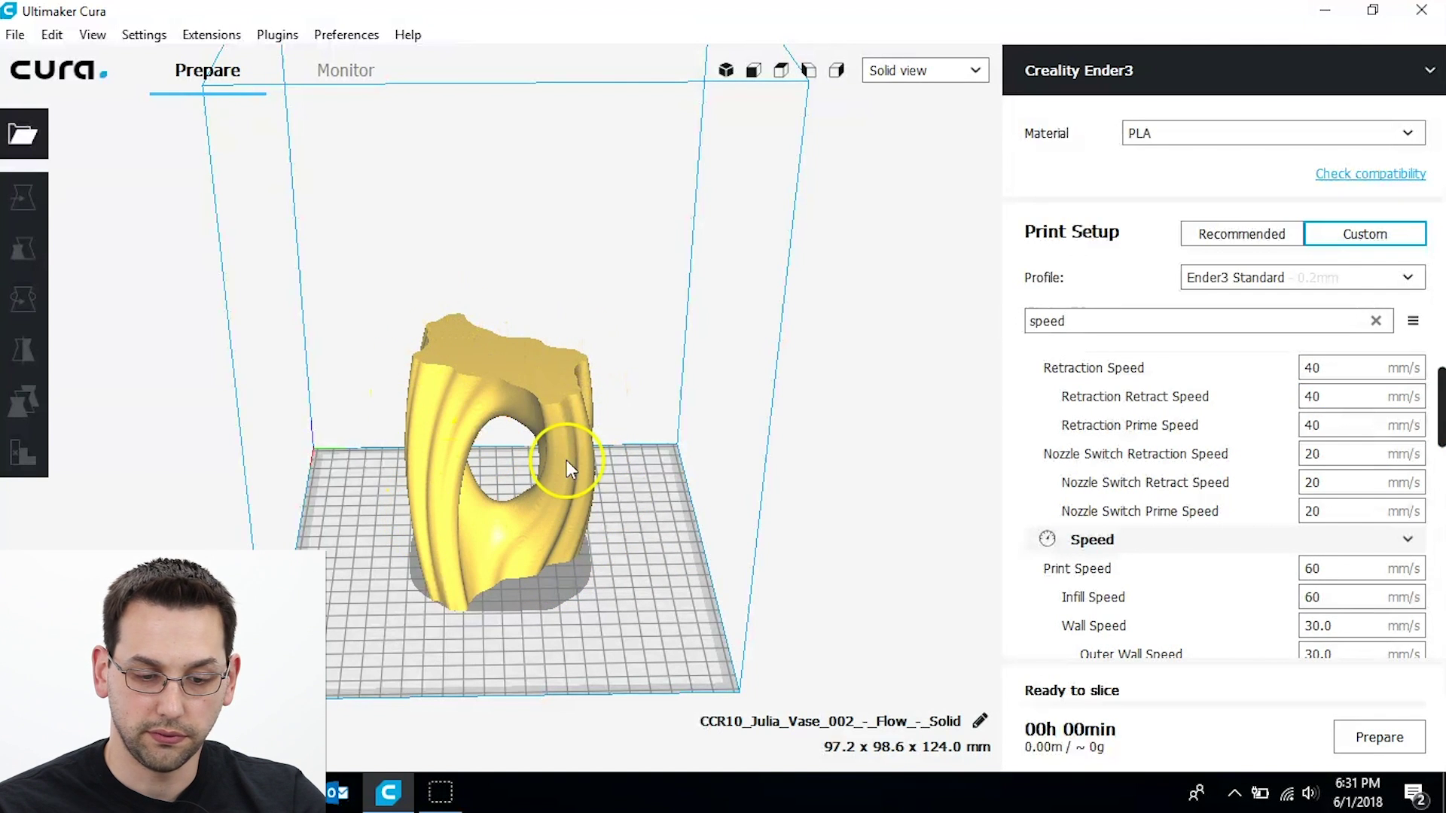
scroll(1440, 406, "down", 3)
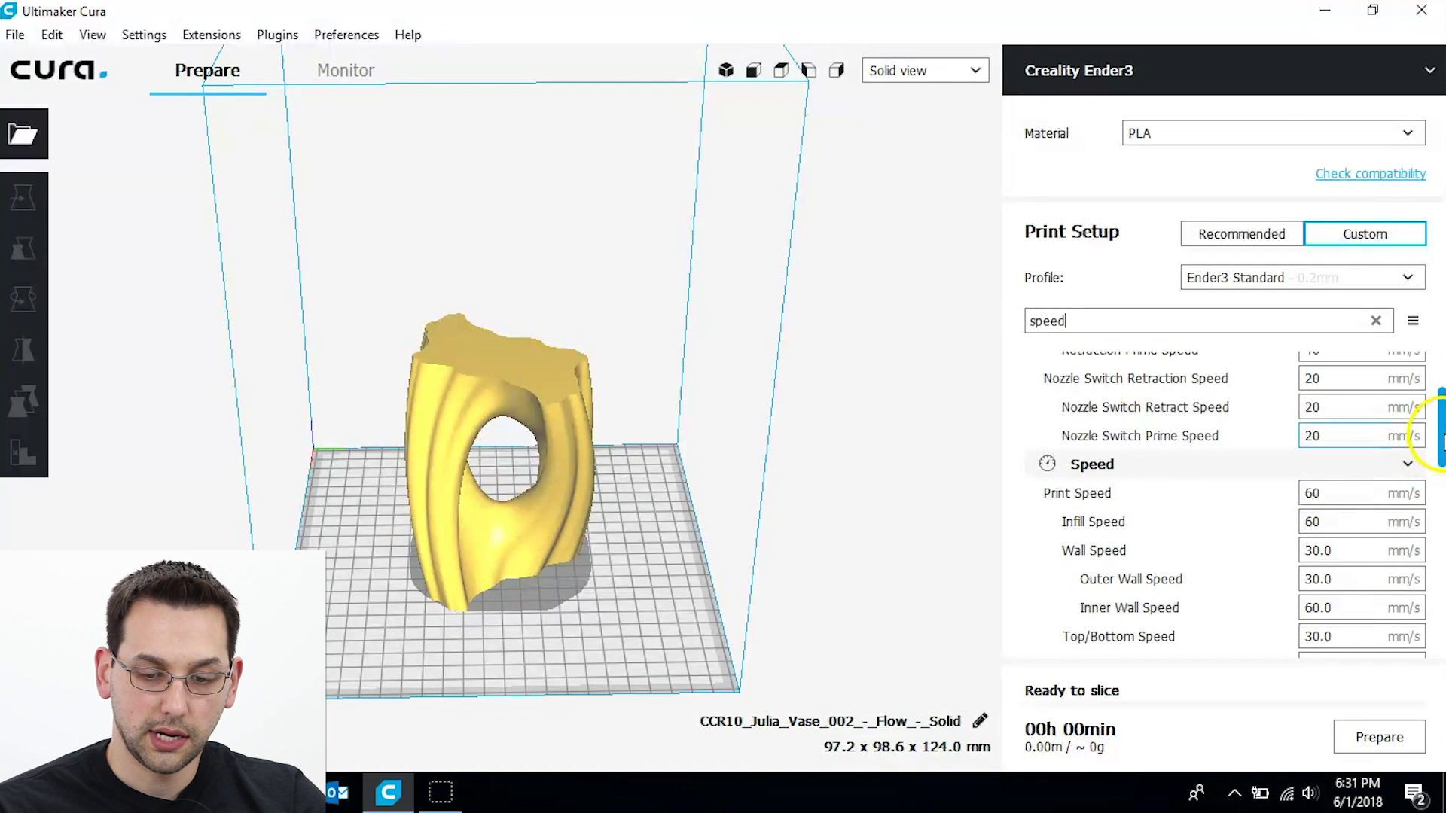
scroll(1434, 448, "down", 1)
left_click_drag(1435, 445, 1438, 413)
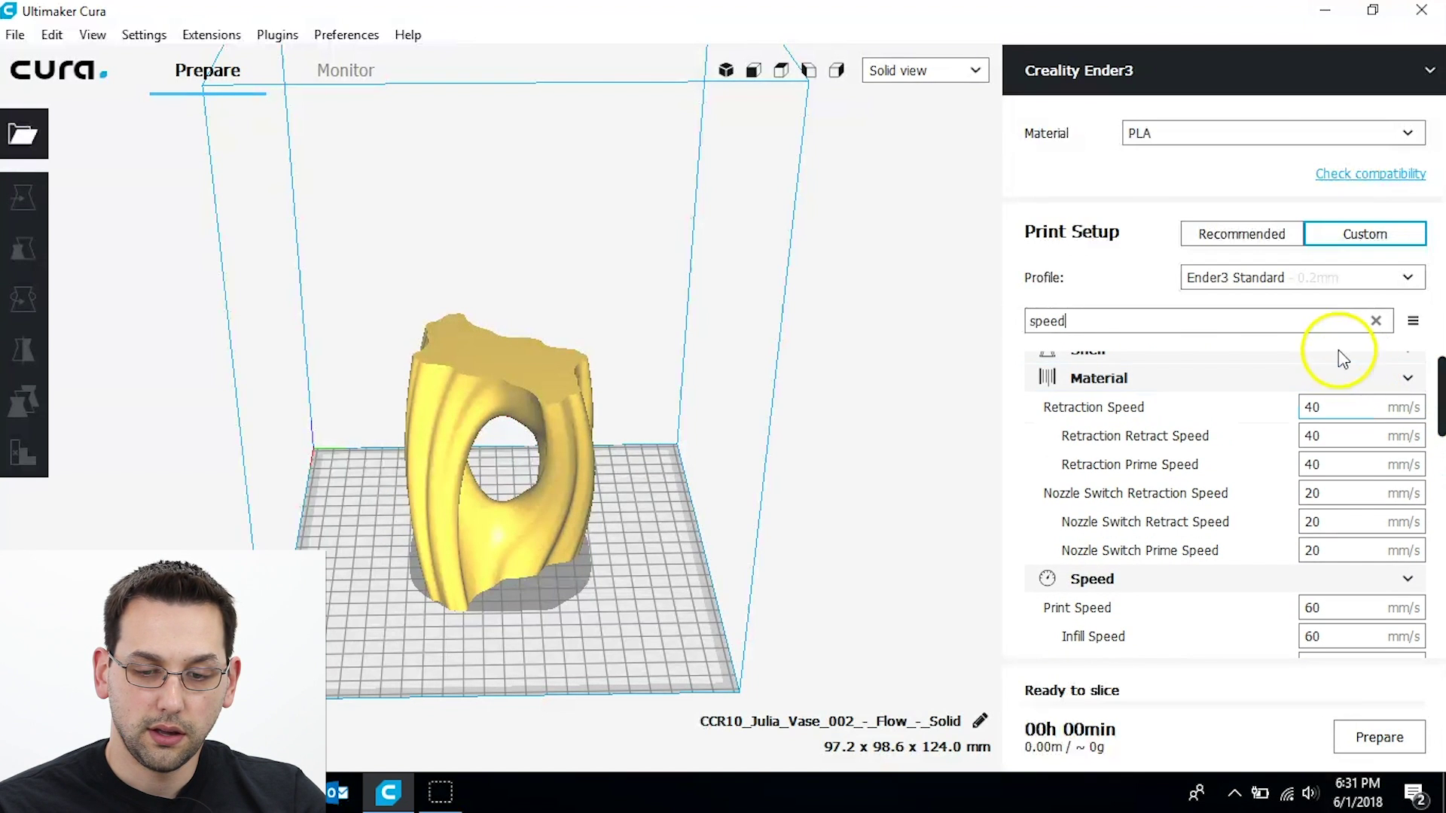
left_click(1376, 321)
Step: Enable Spiralize Outer Contour and Smooth Spiralized Contours, then slice (02h 30min, ~23g)
left_click(1213, 324)
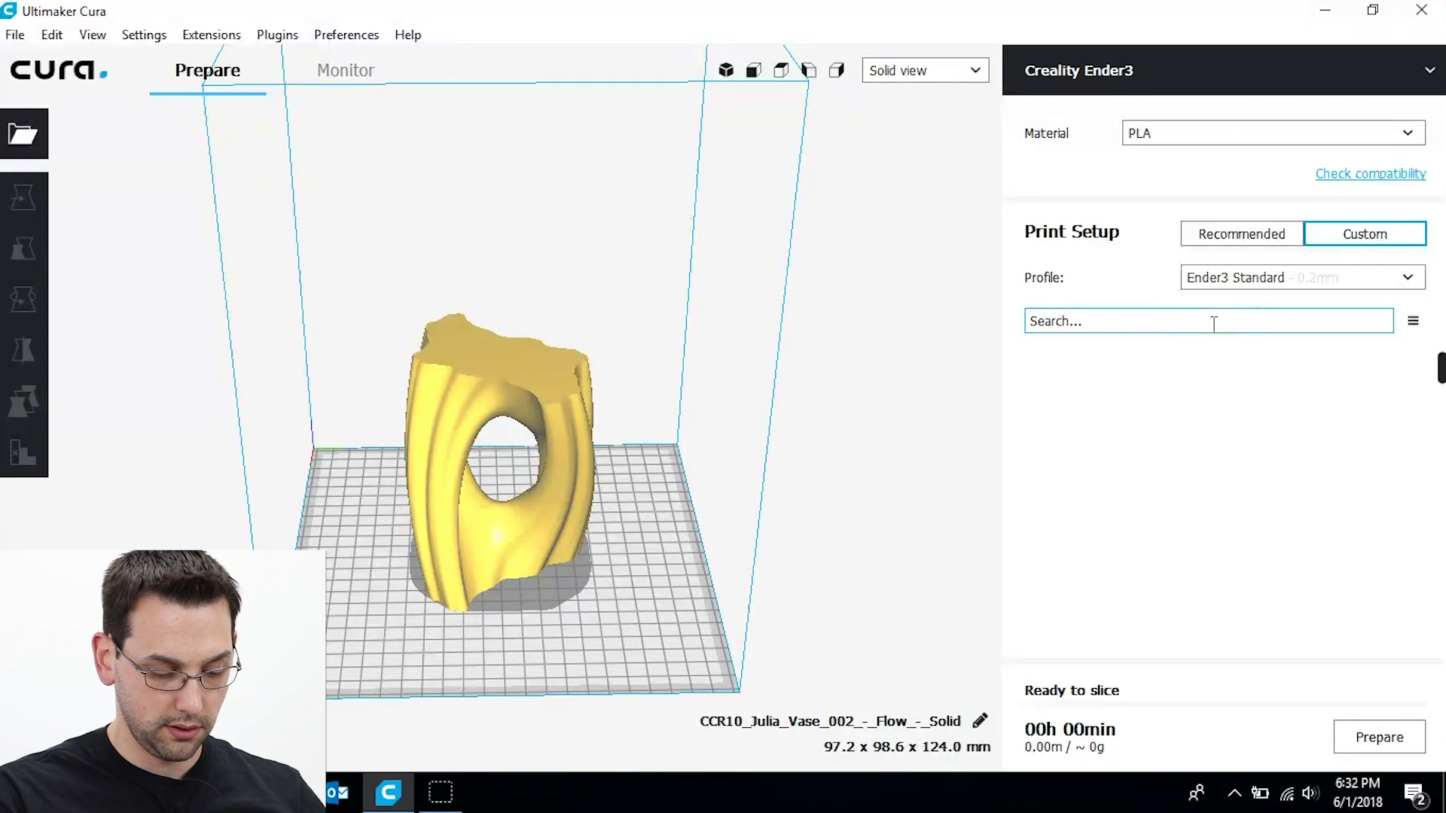
type("spiralize")
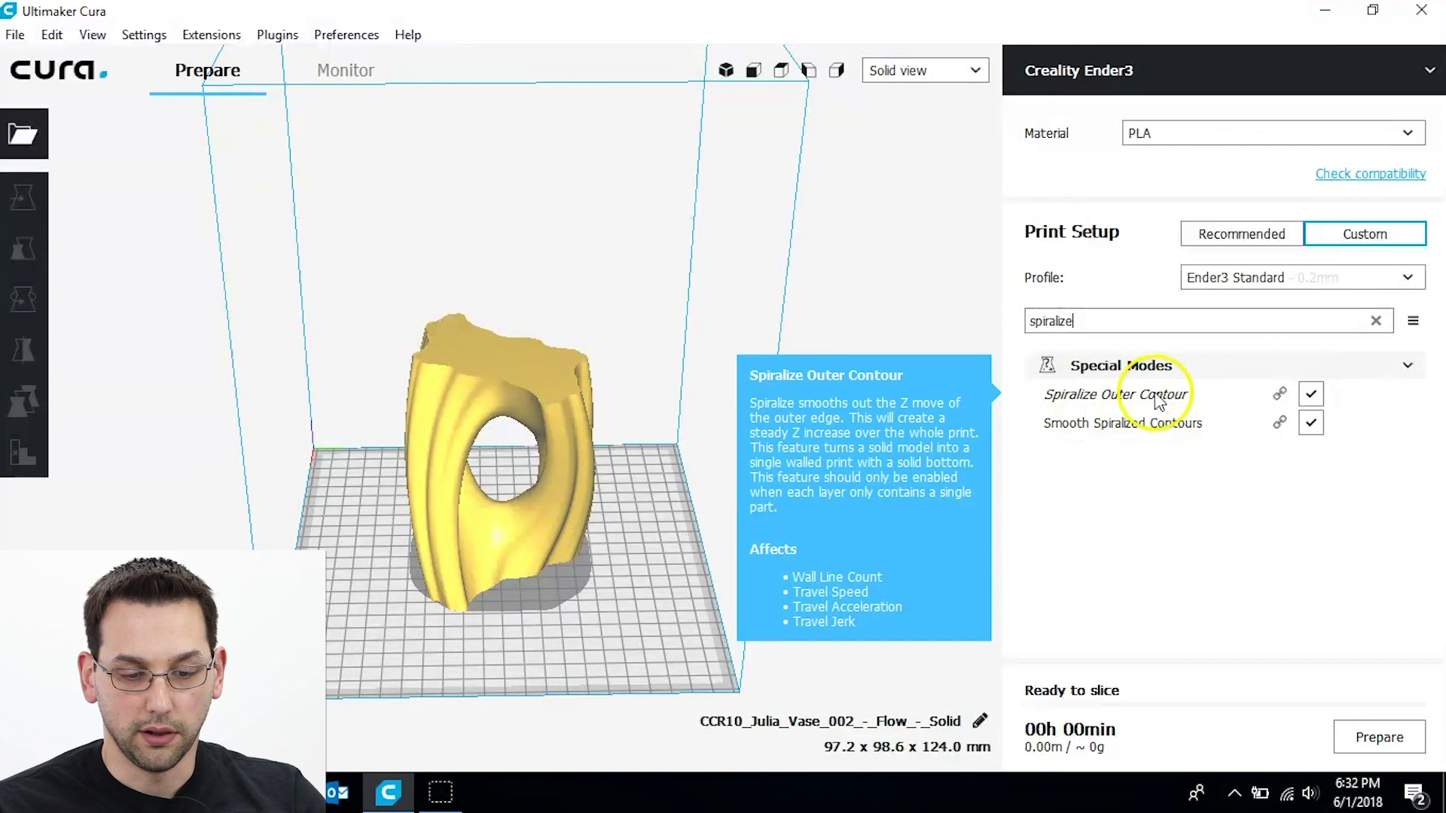
left_click(1311, 394)
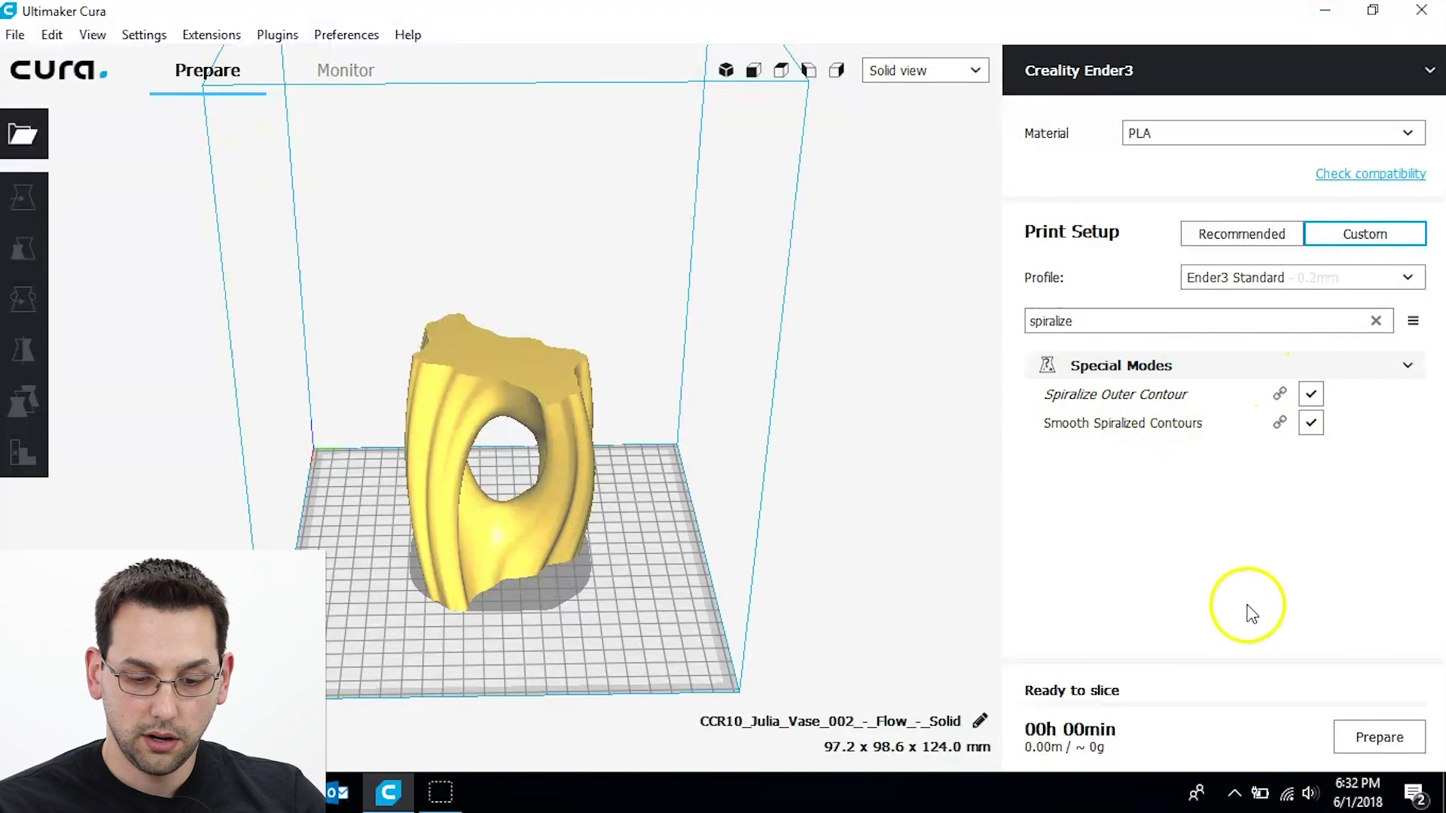
left_click(1378, 737)
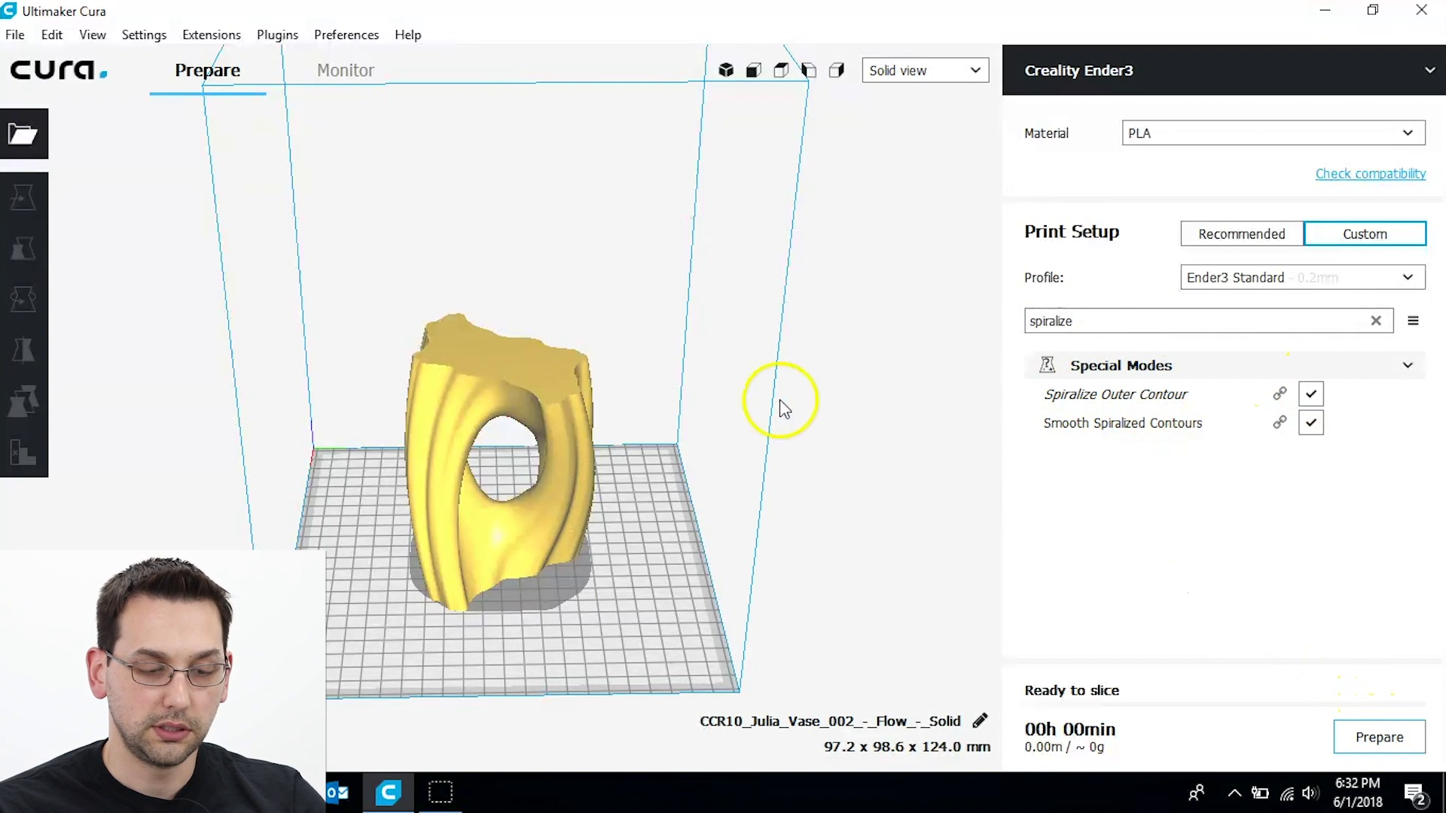
left_click(930, 68)
Step: Inspect the sliced spiral in Layer view, ending with all 620 layers shown
left_click(928, 130)
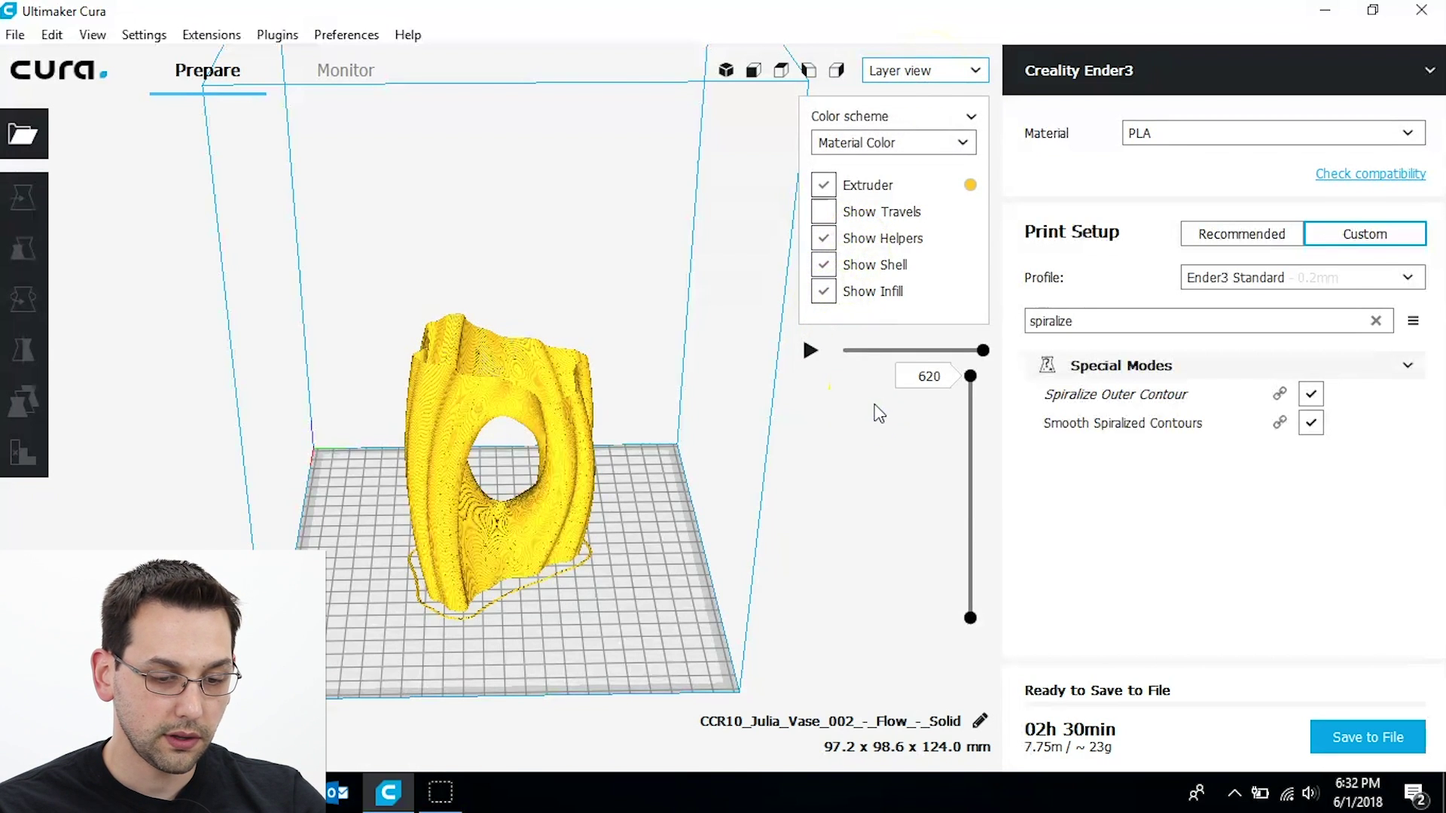
left_click_drag(970, 376, 971, 469)
right_click_drag(650, 520, 580, 597)
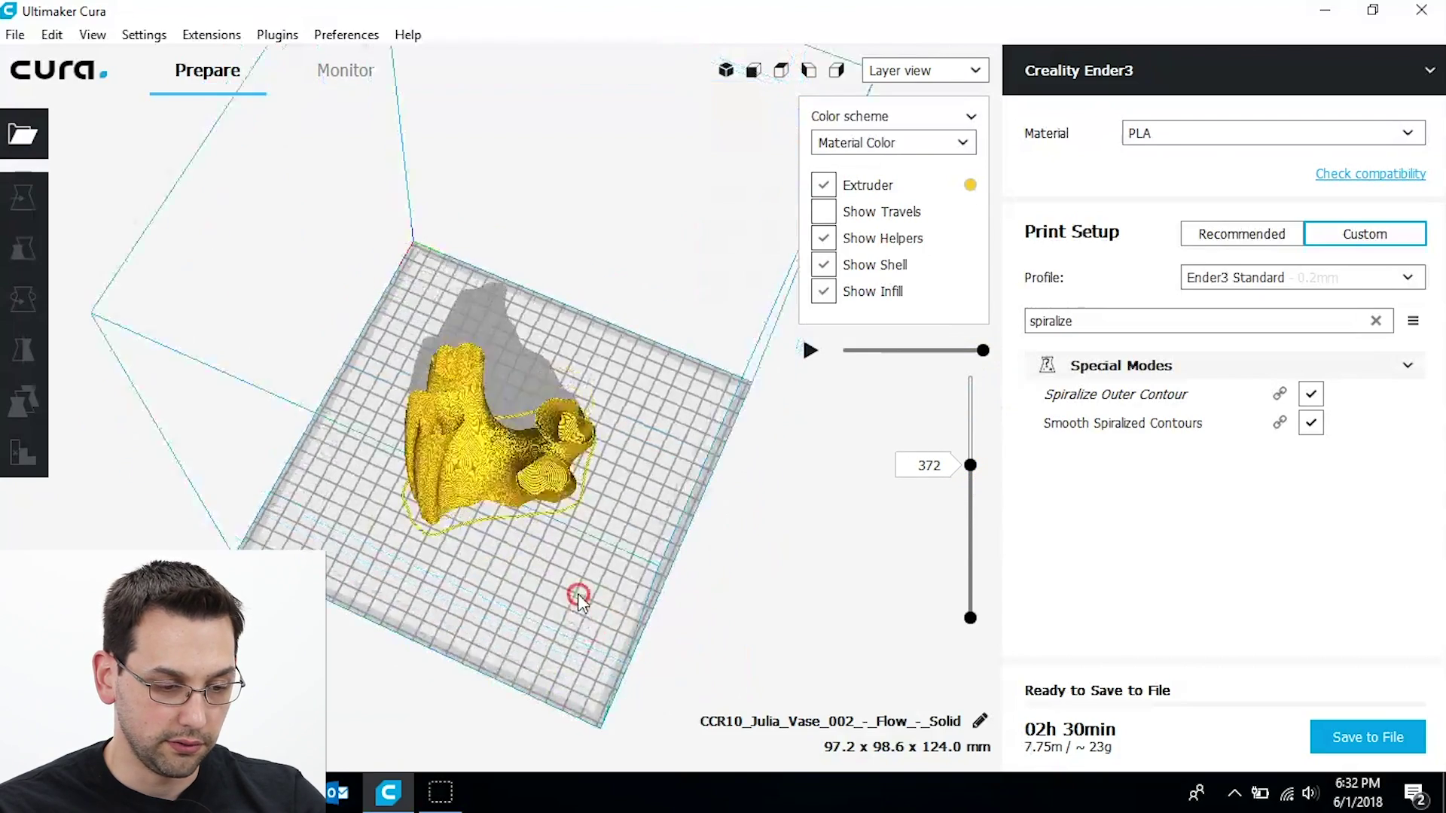
scroll(590, 548, "up", 8)
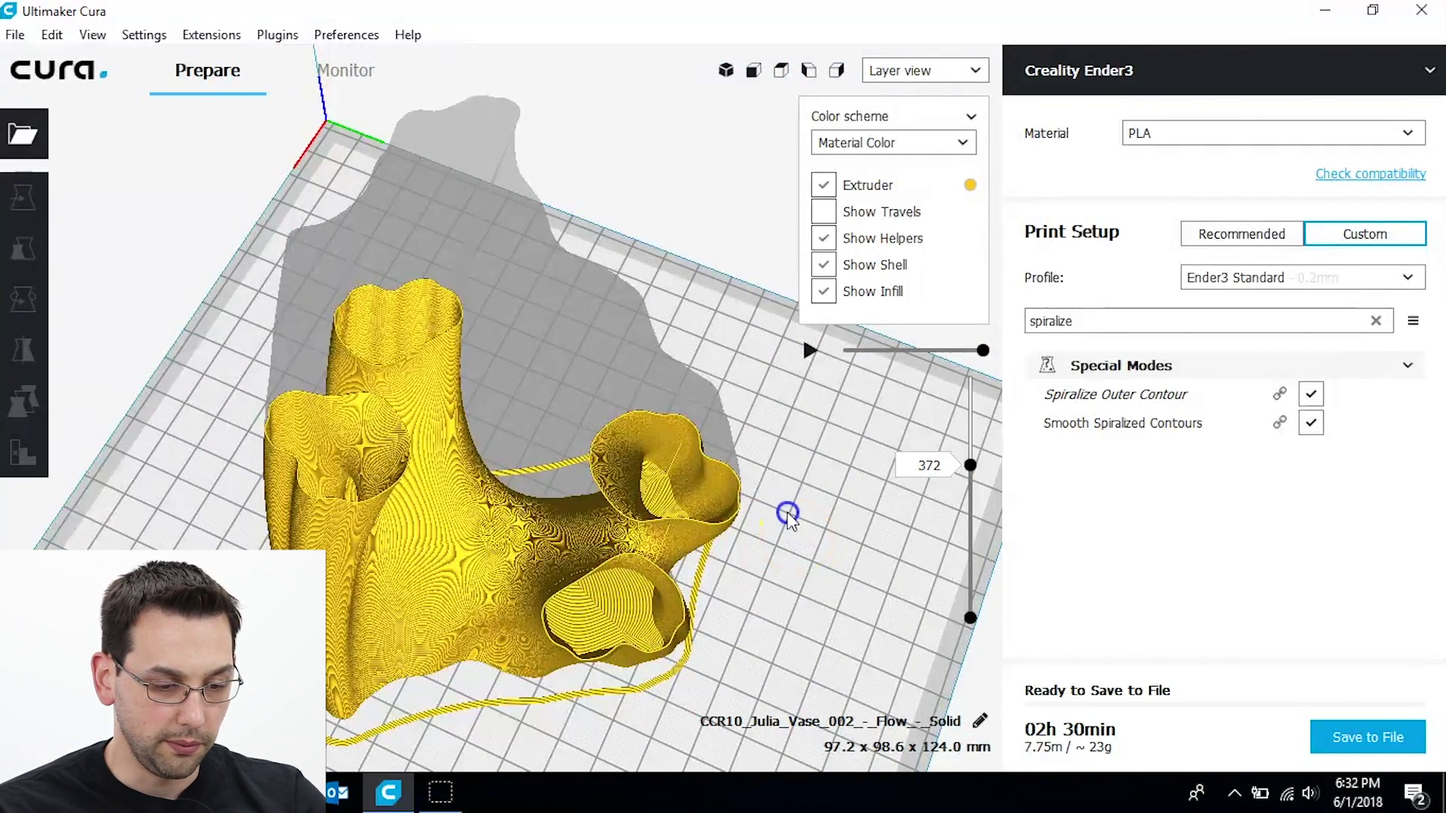
right_click_drag(788, 503, 802, 554)
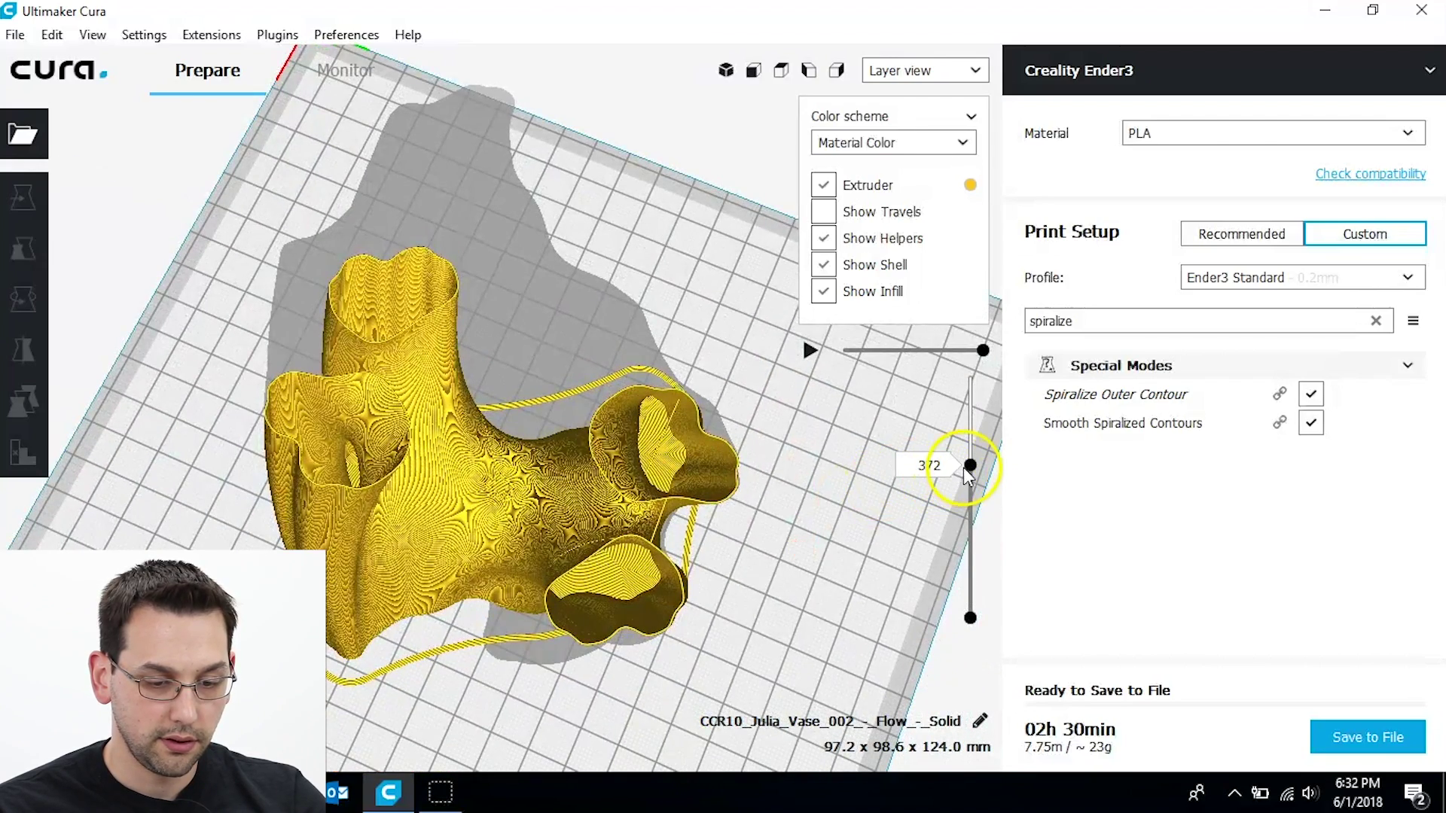
left_click_drag(970, 467, 968, 342)
right_click_drag(815, 512, 810, 410)
scroll(822, 516, "down", 3)
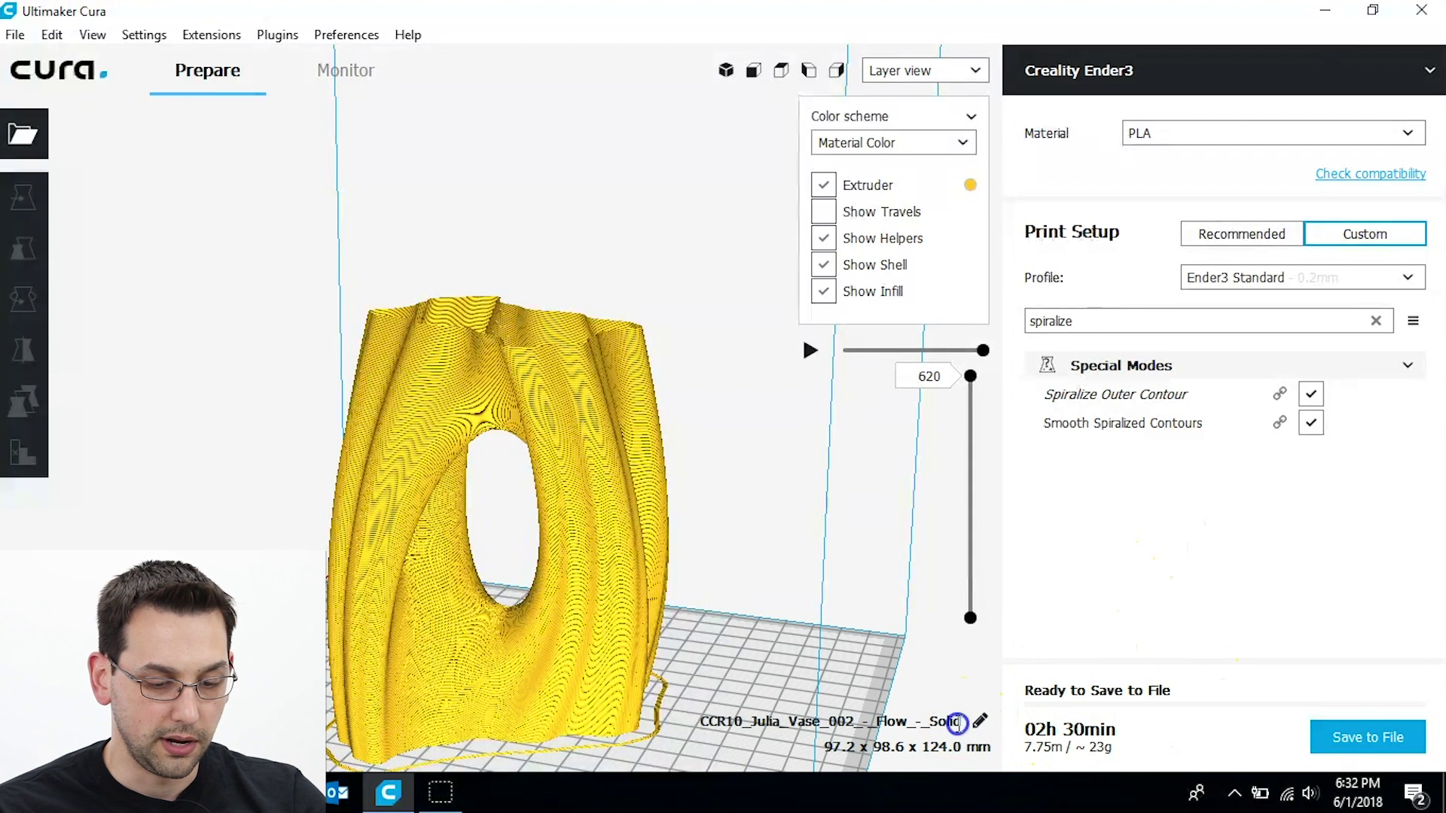
Step: Rename the print job from the CCR10 vase name to E3-Julia_Vase
mouse_move(1093, 736)
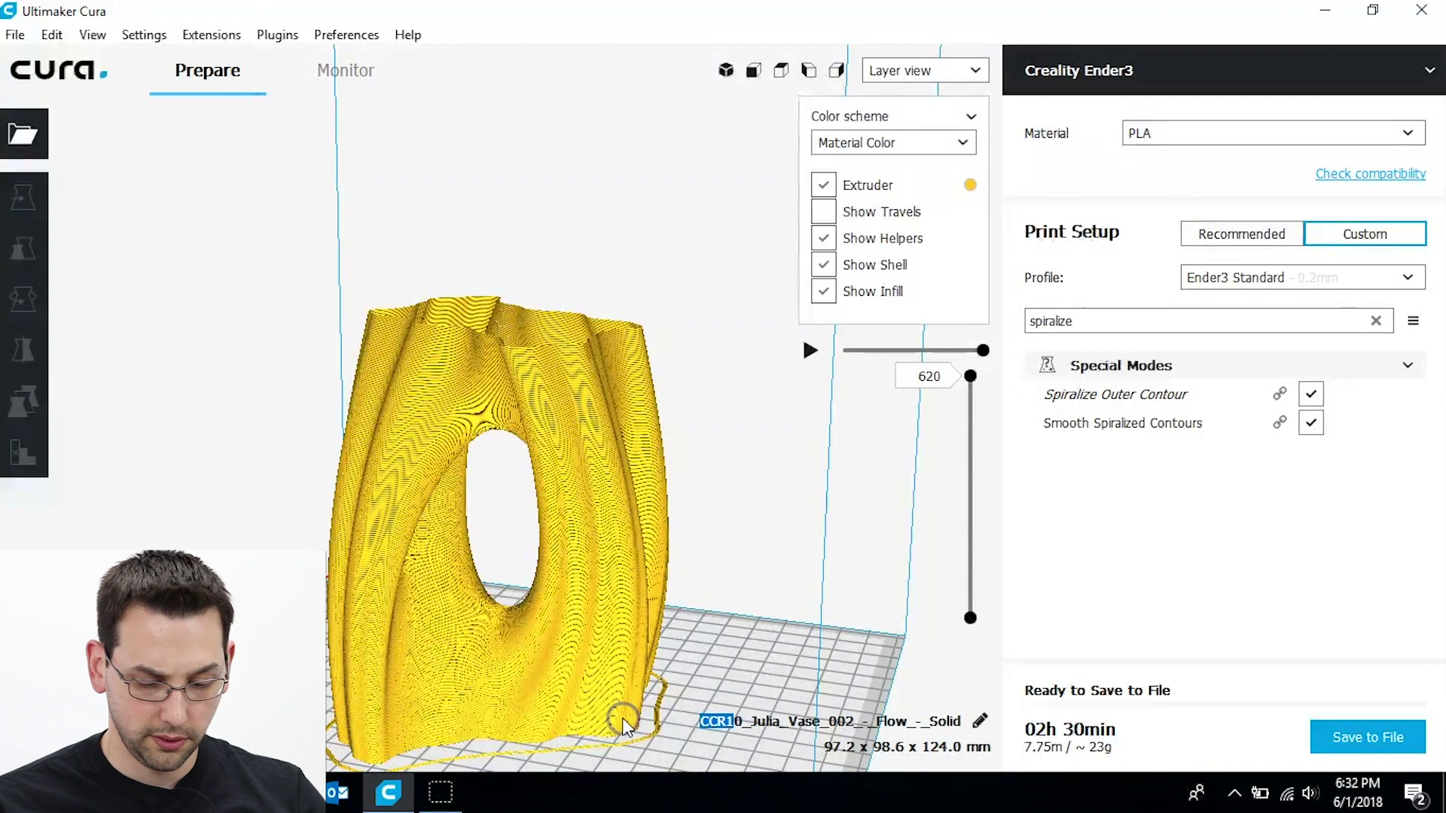
key("Delete")
key("Delete")
key("Delete")
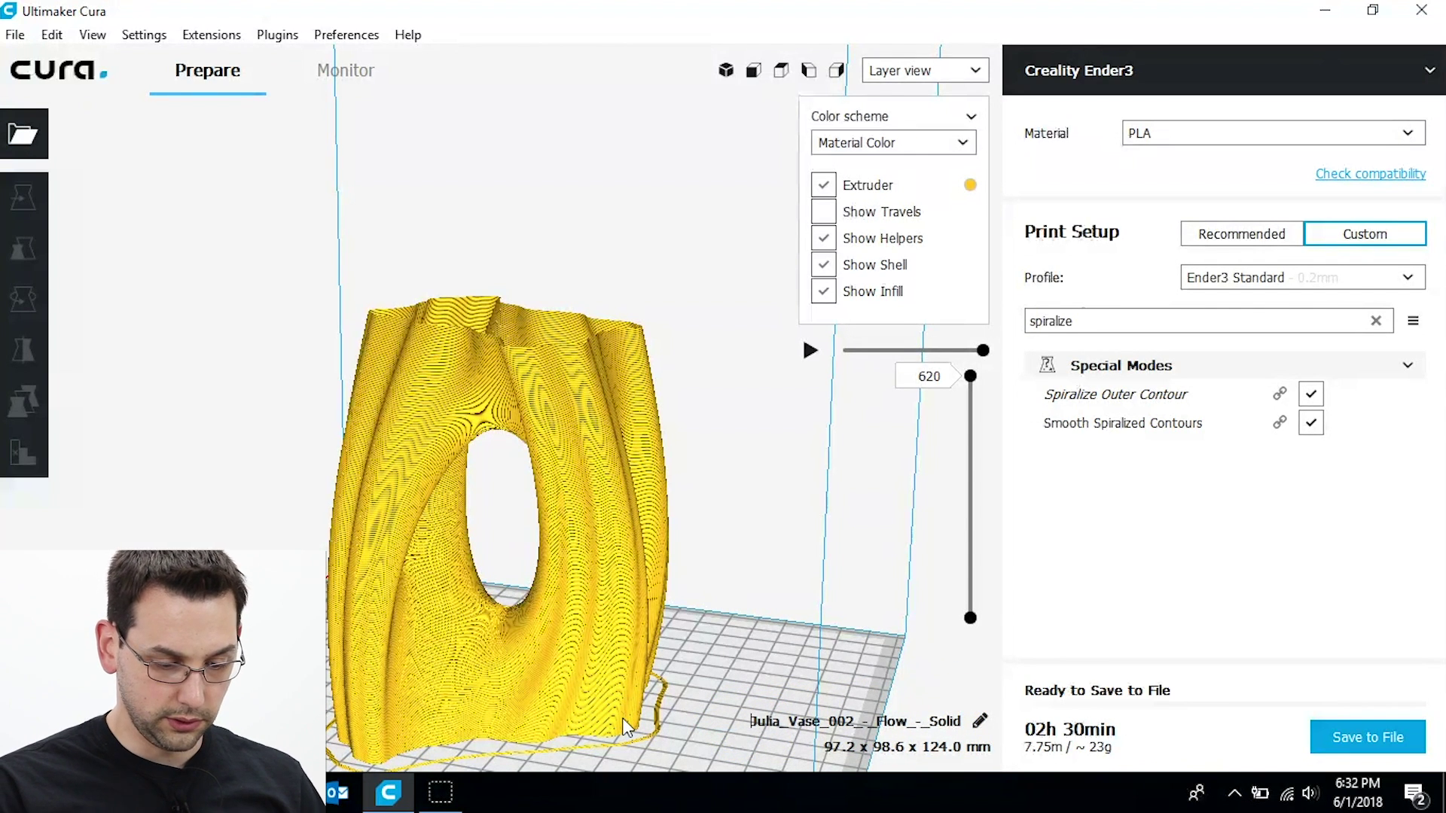
key("Right")
key("Right")
key("Right")
key("Right")
key("Right")
key("Right")
key("Right")
key("Right")
key("Right")
key("Right")
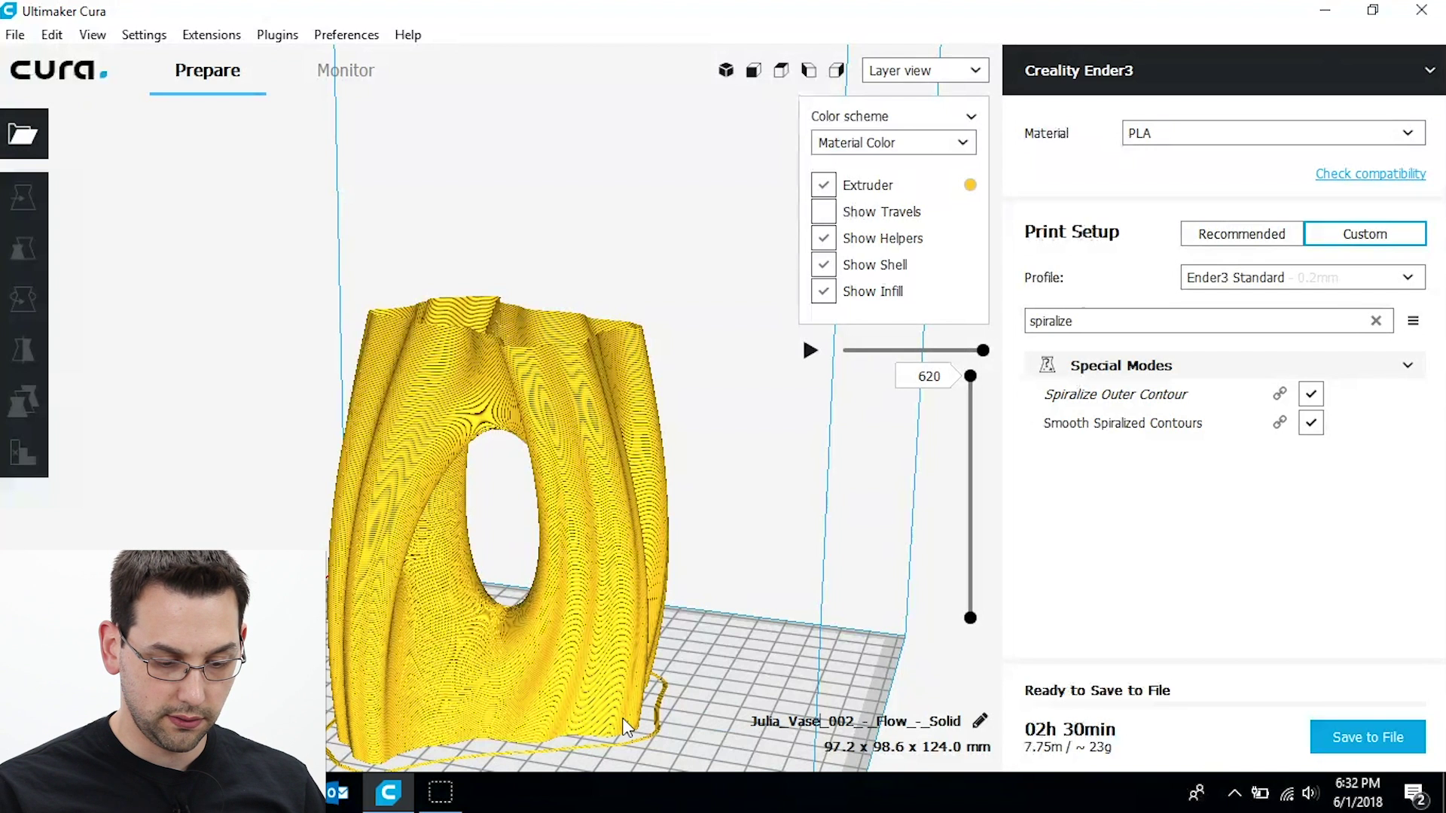
key("shift+Right")
key("shift+Right")
key("shift+Right")
key("shift+Right")
key("shift+Right")
key("shift+Right")
key("shift+Right")
key("shift+Right")
key("shift+Right")
key("shift+Right")
key("shift+Right")
key("Delete")
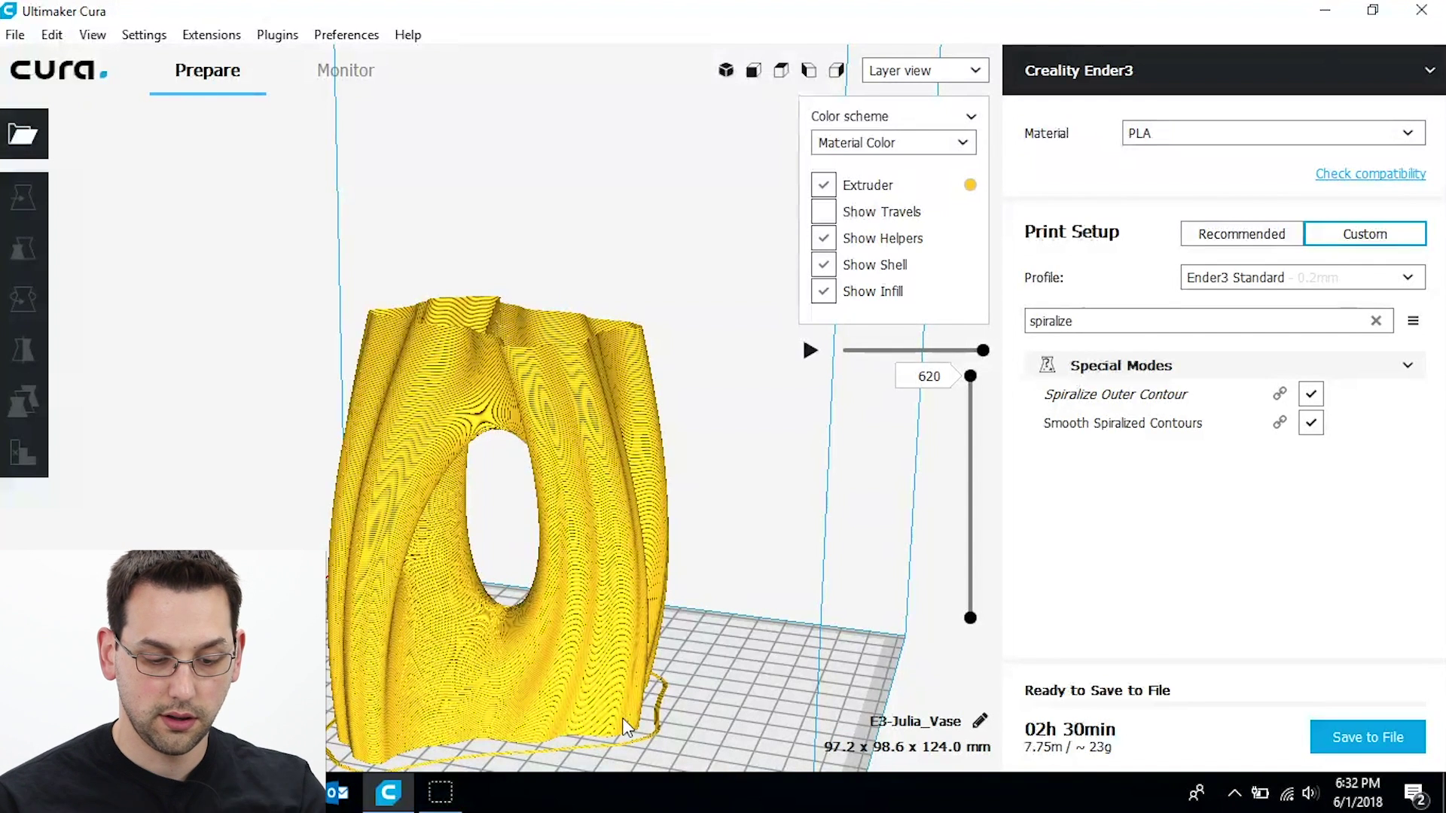
left_click(947, 670)
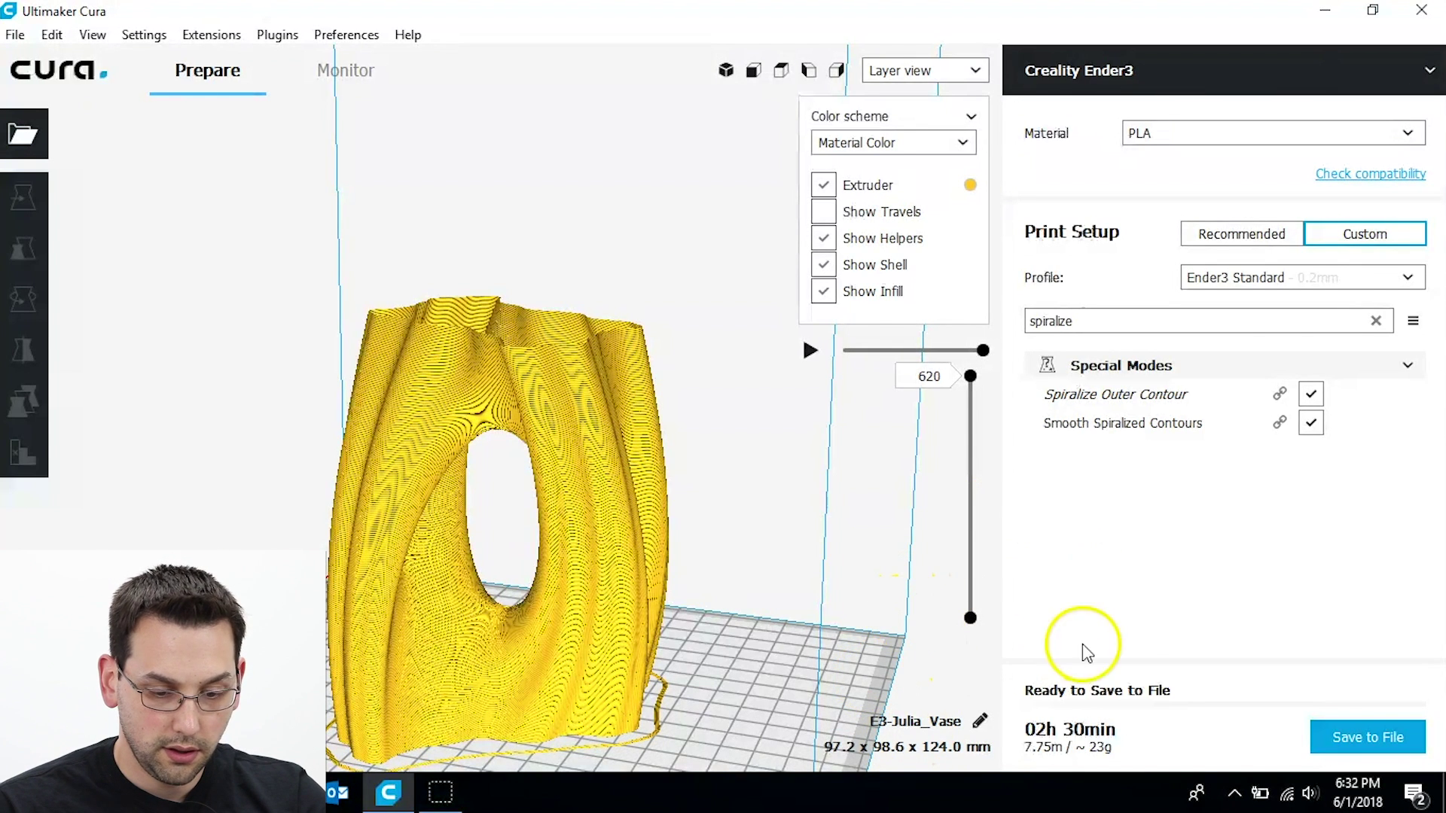
left_click(627, 536)
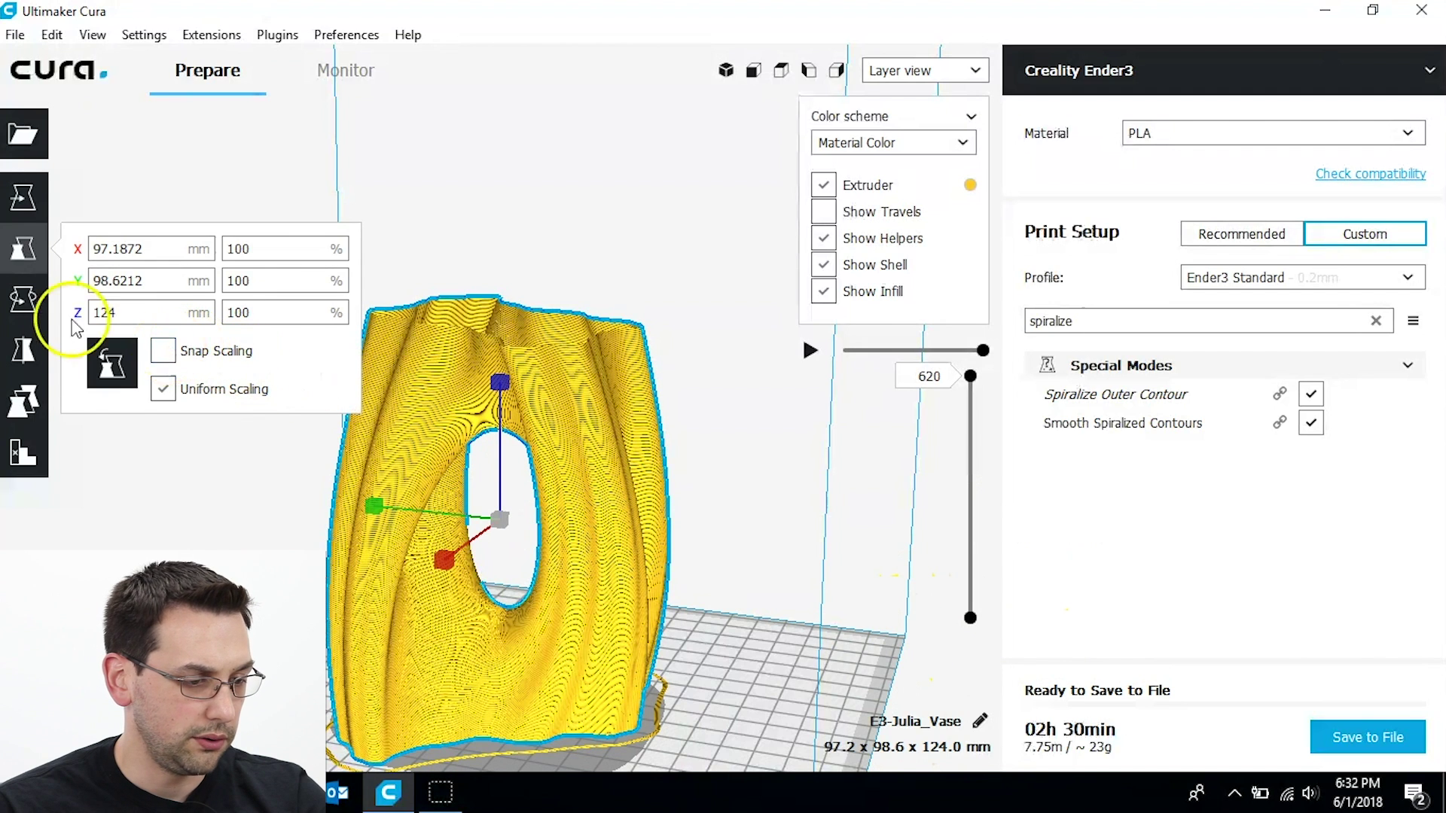
Step: Scale the vase uniformly to 70%, giving 68.0 x 69.0 x 86.8 mm and 01h 26min
left_click_drag(278, 255, 224, 228)
type("7")
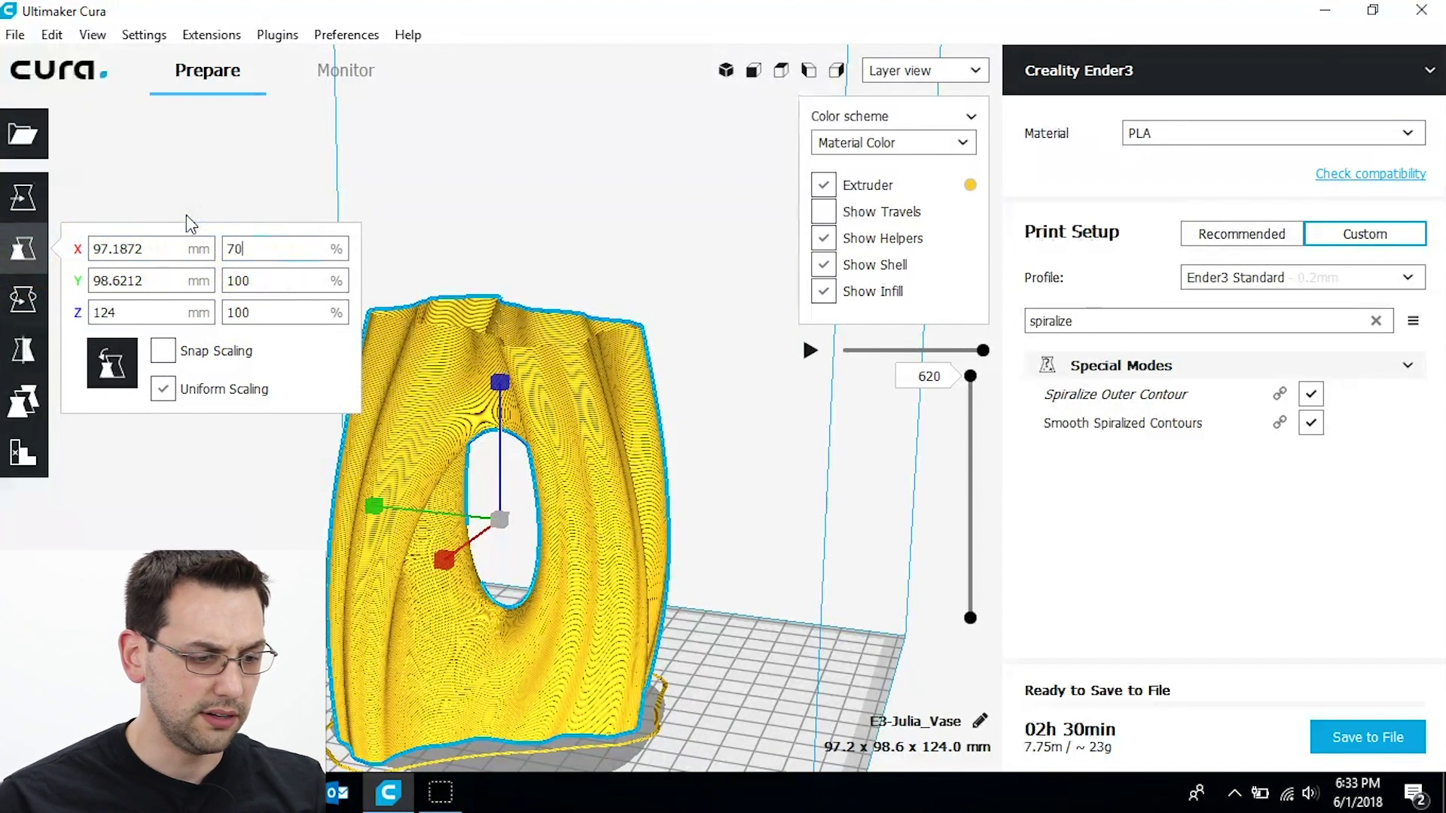
type("0")
left_click(274, 280)
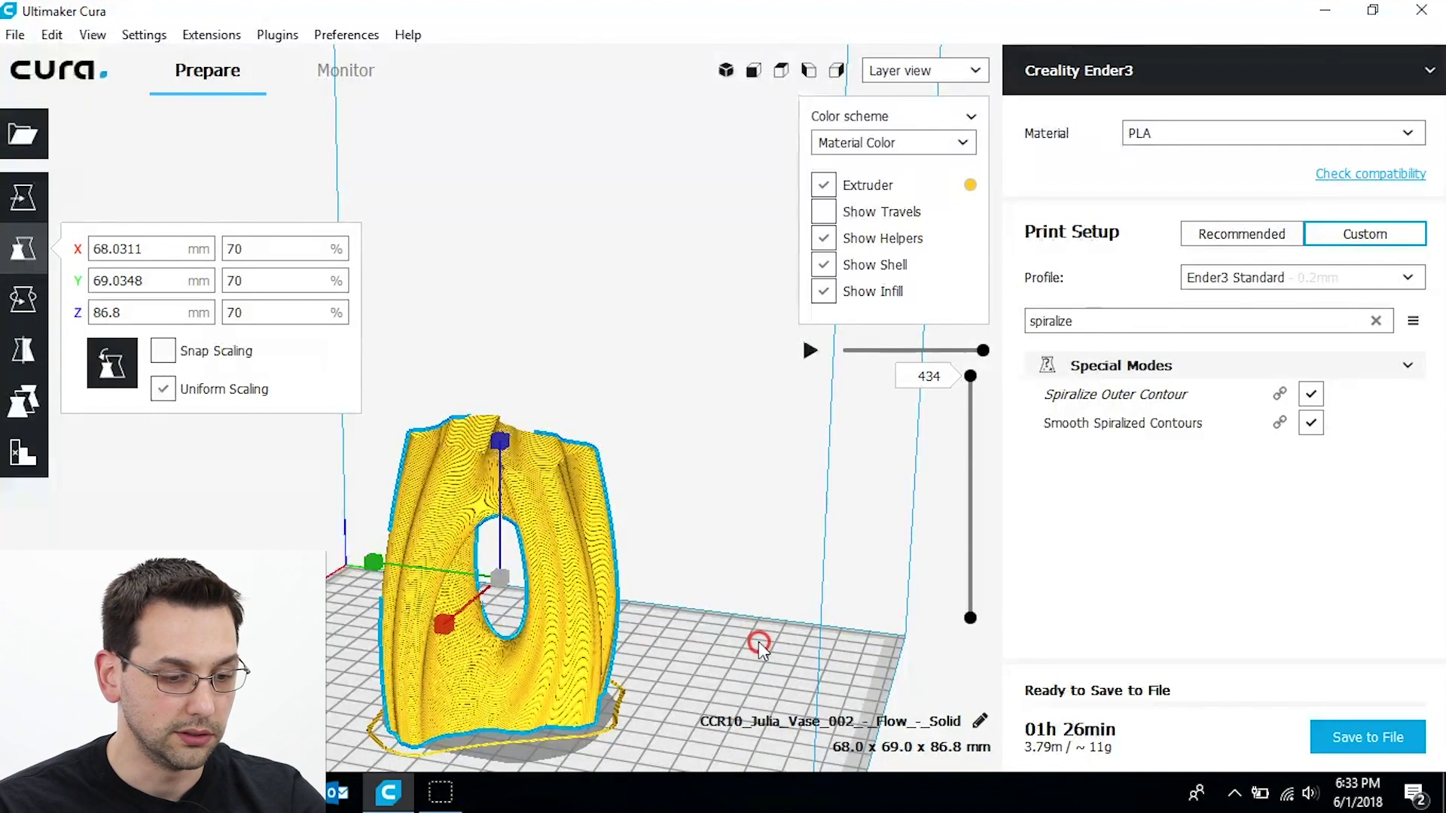
right_click_drag(757, 642, 868, 526)
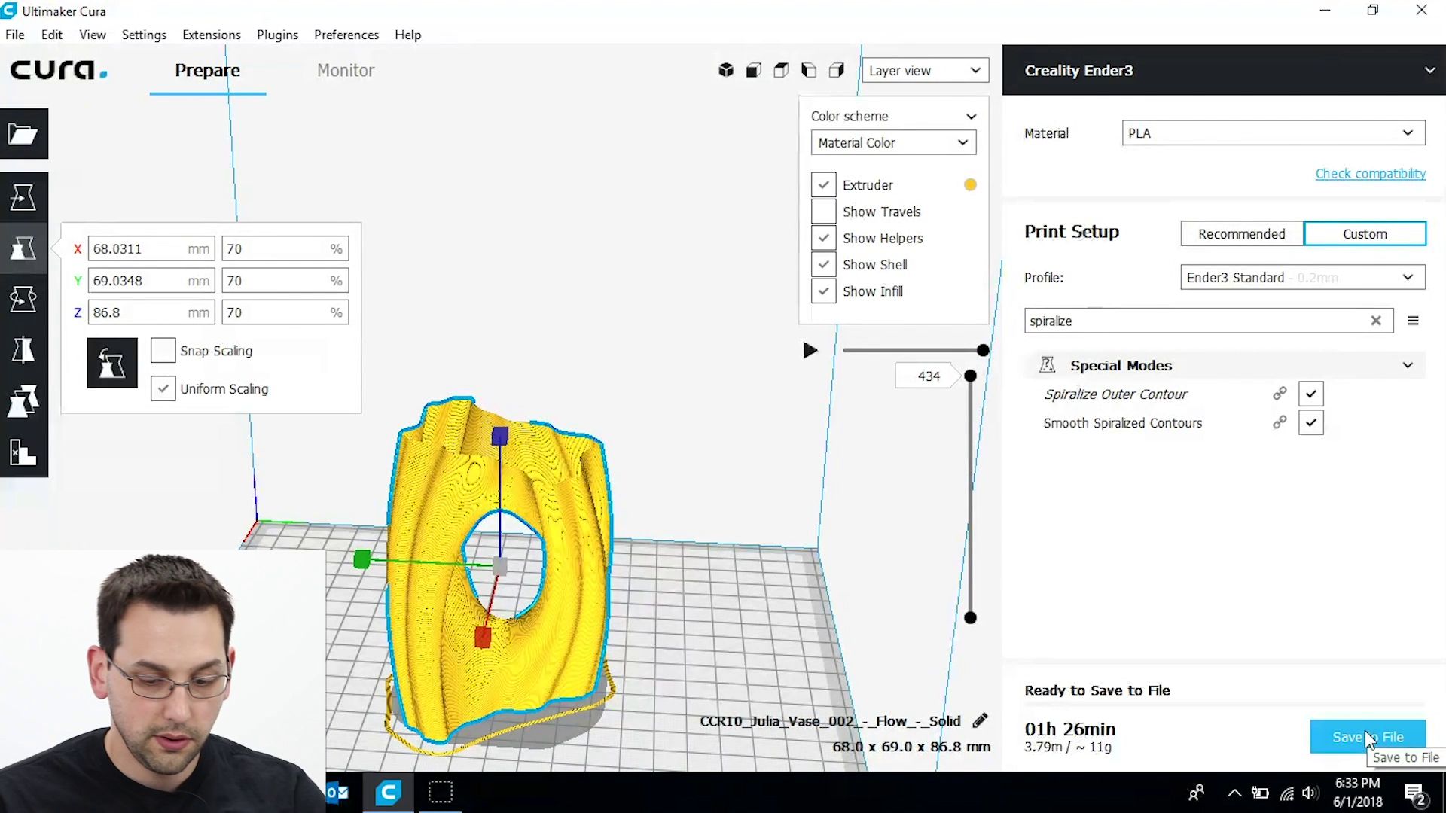
Step: Rename the job to E3-JullaVase and save E3-JullaVase.gcode to Downloads
left_click(1339, 742)
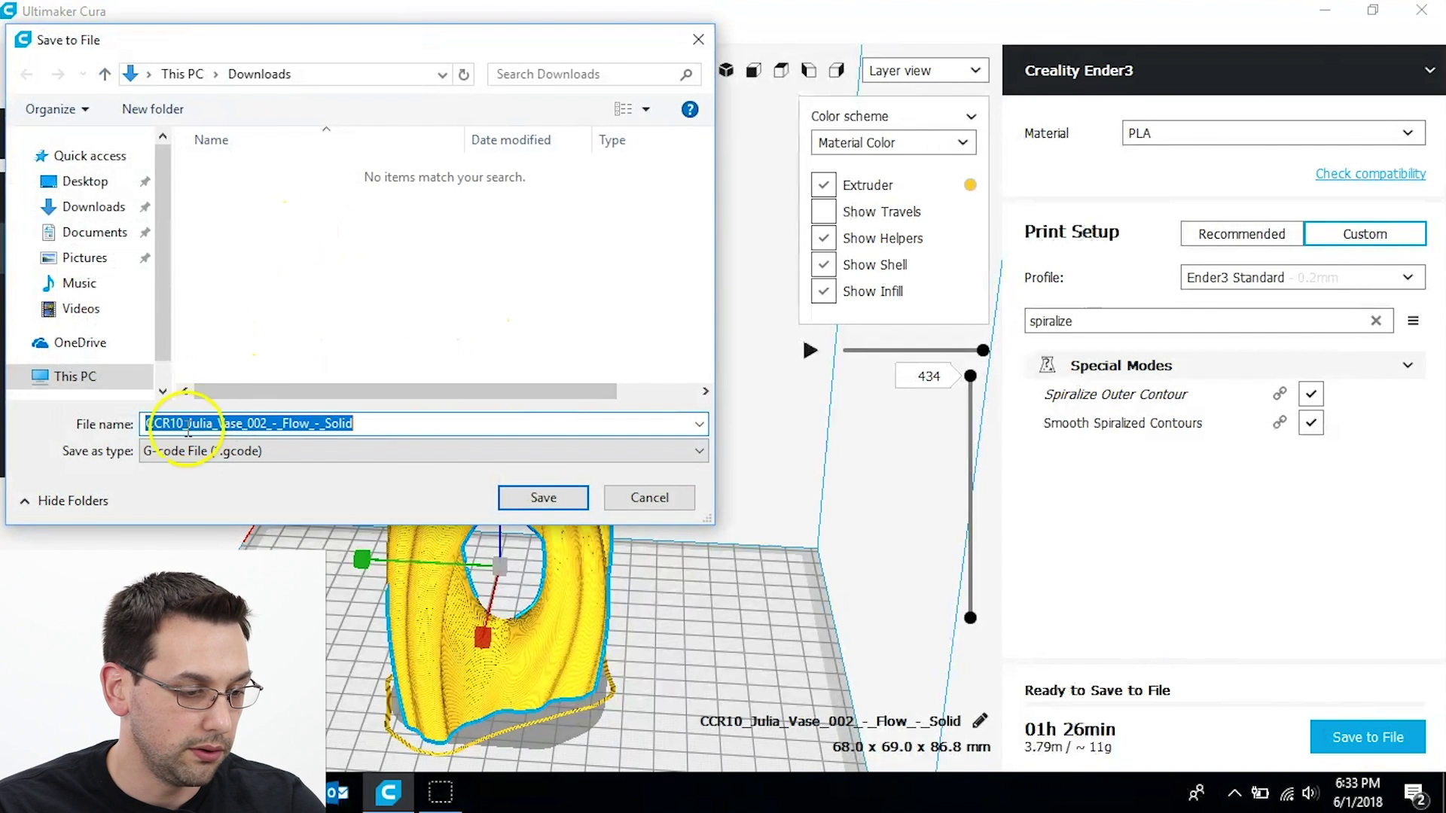
left_click(185, 426)
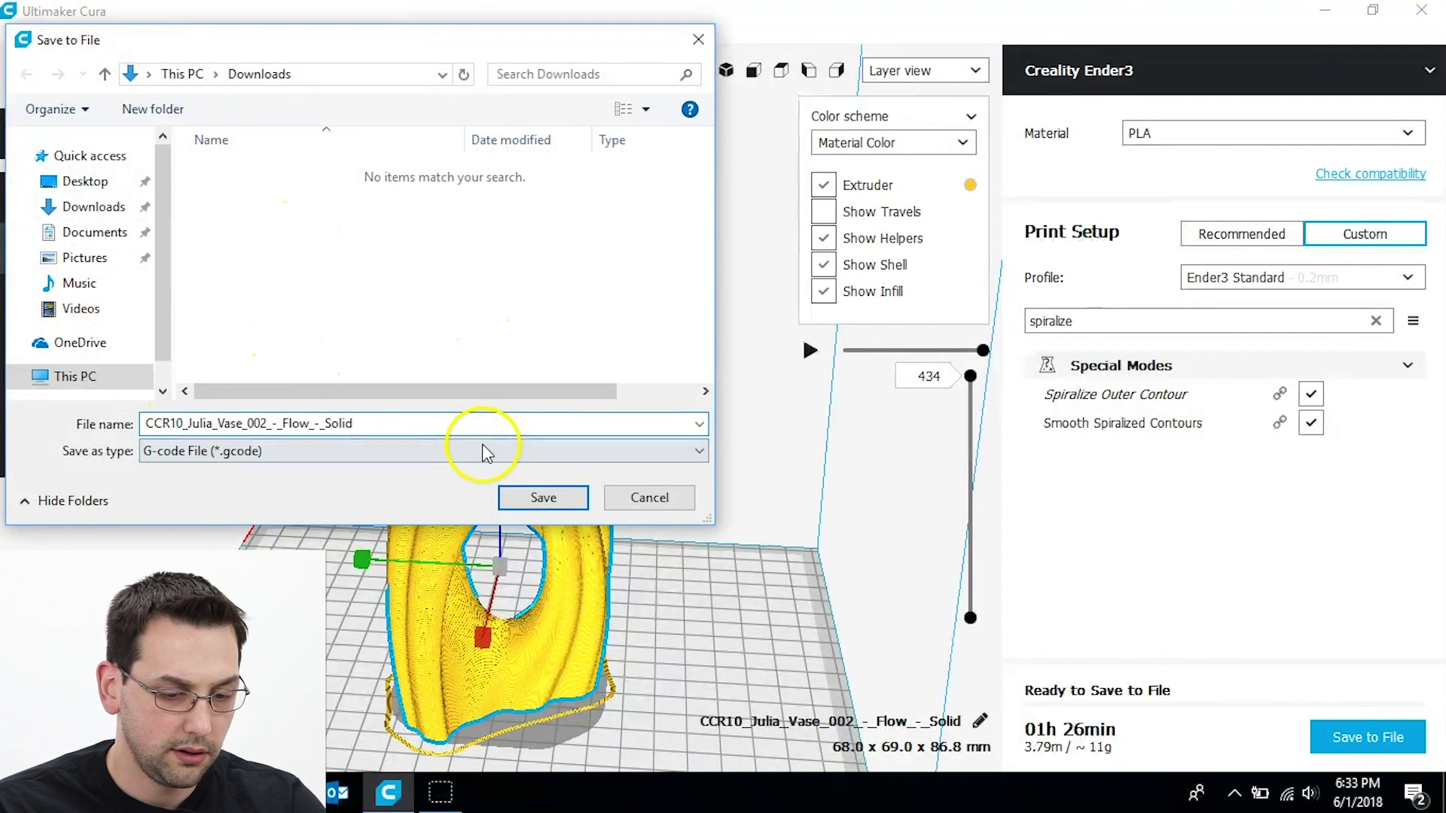
left_click(631, 498)
left_click_drag(958, 719, 609, 701)
type("E3-JuliaVase")
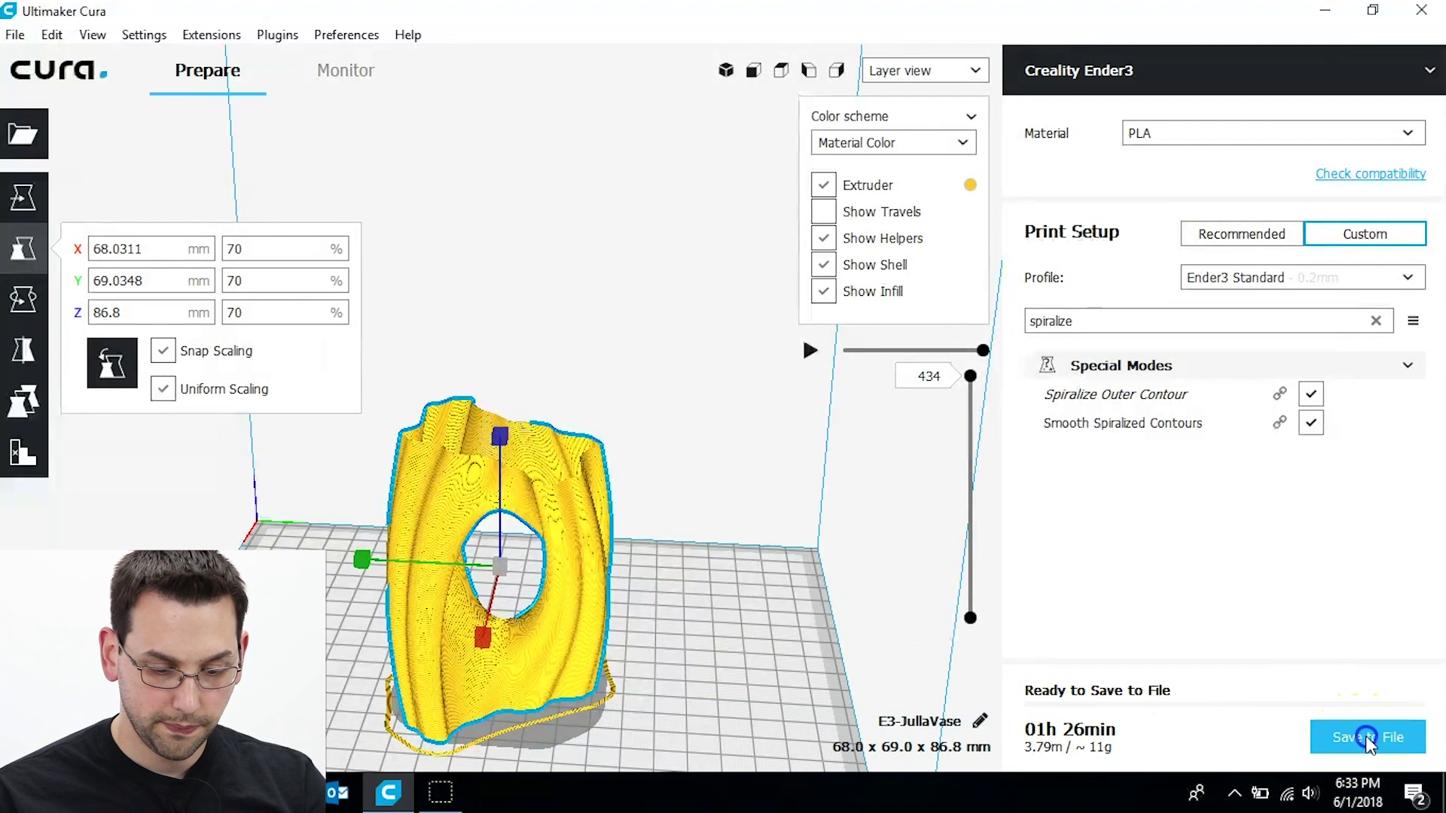
left_click(1366, 735)
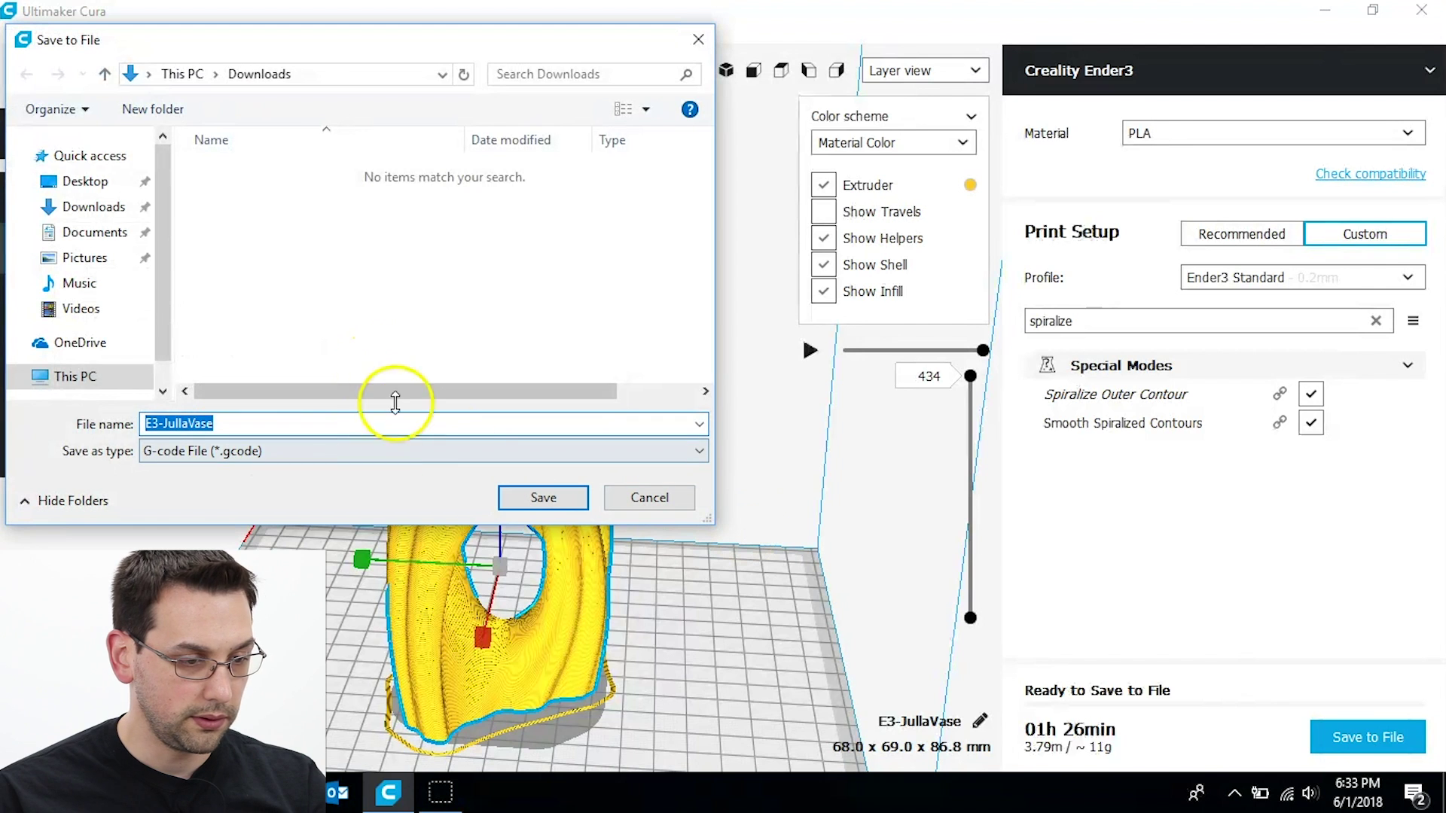
left_click(536, 498)
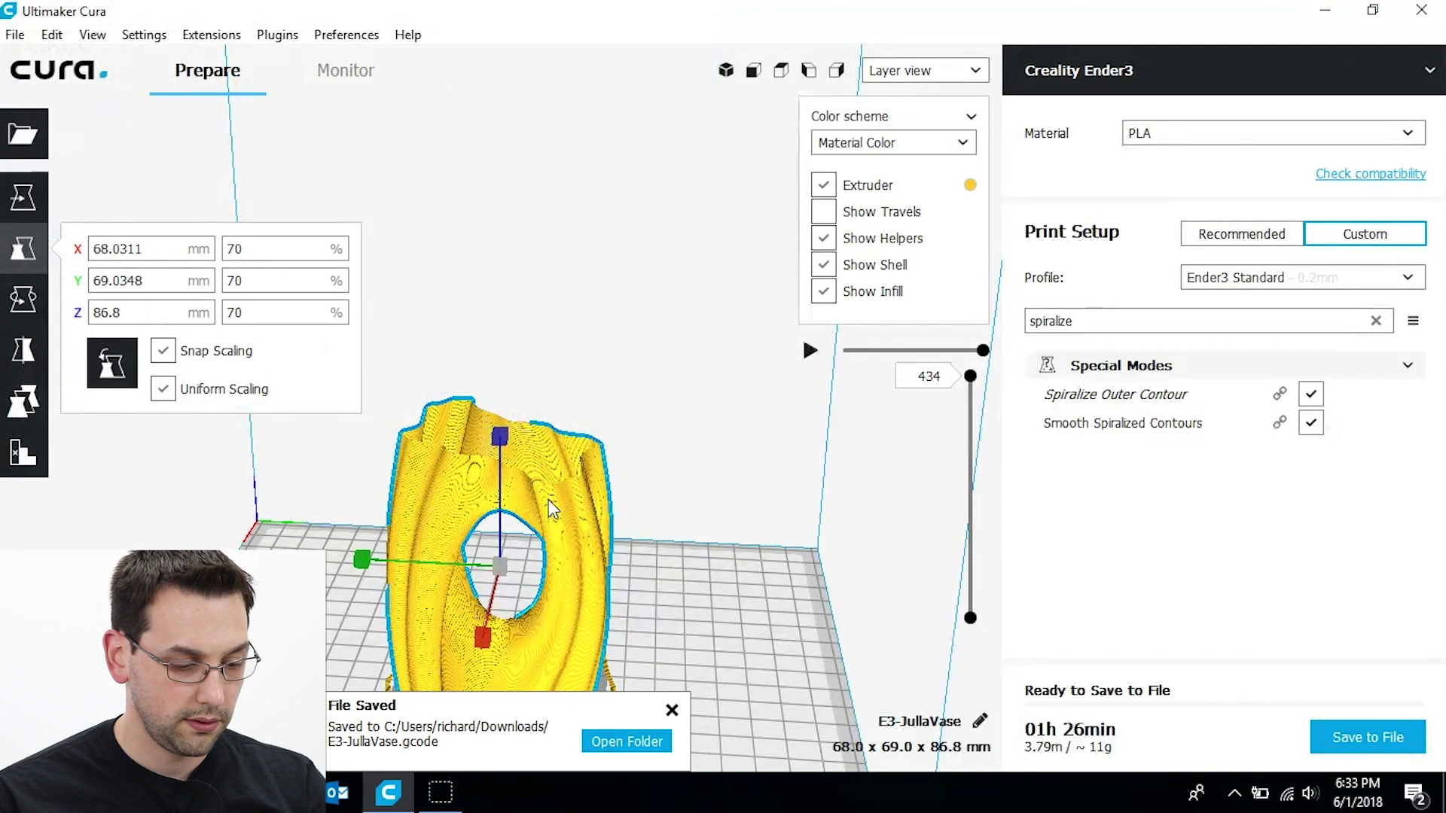